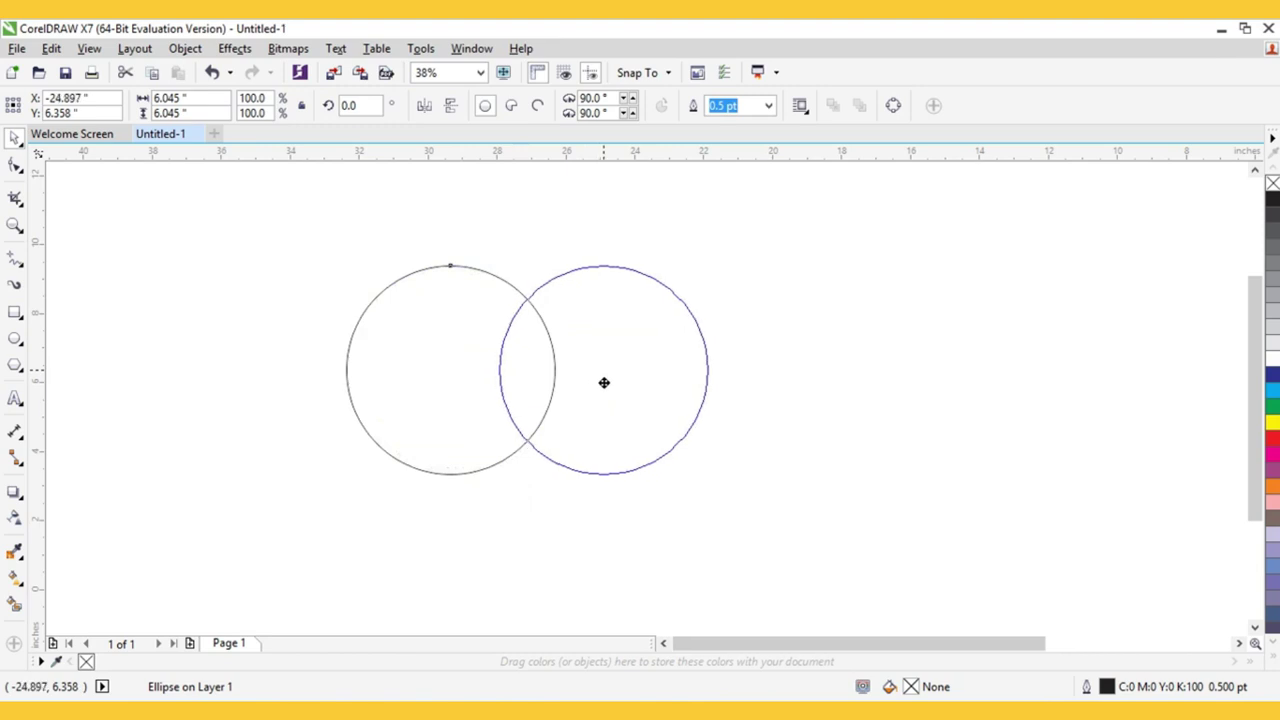
- Place a copy of the circle overlapping the original and create an intersection shape from the two circles
left_click_drag(604, 382, 603, 380)
left_click(895, 545)
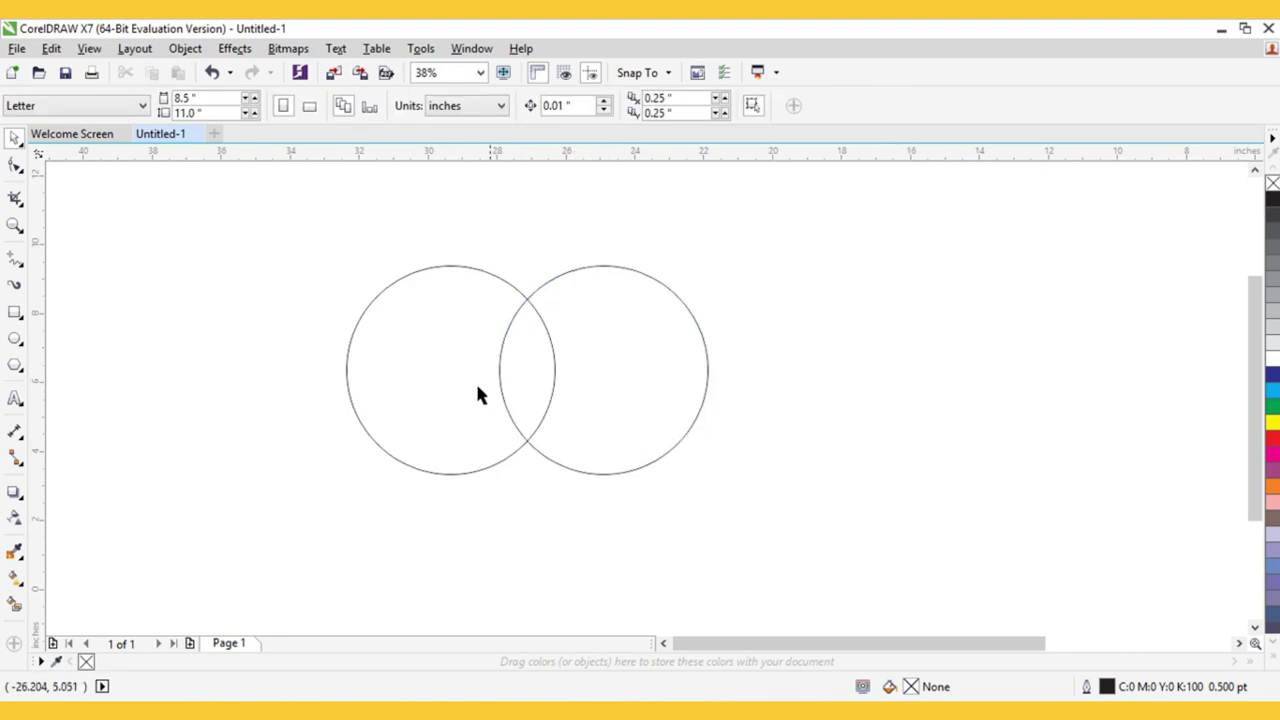
left_click_drag(259, 207, 777, 522)
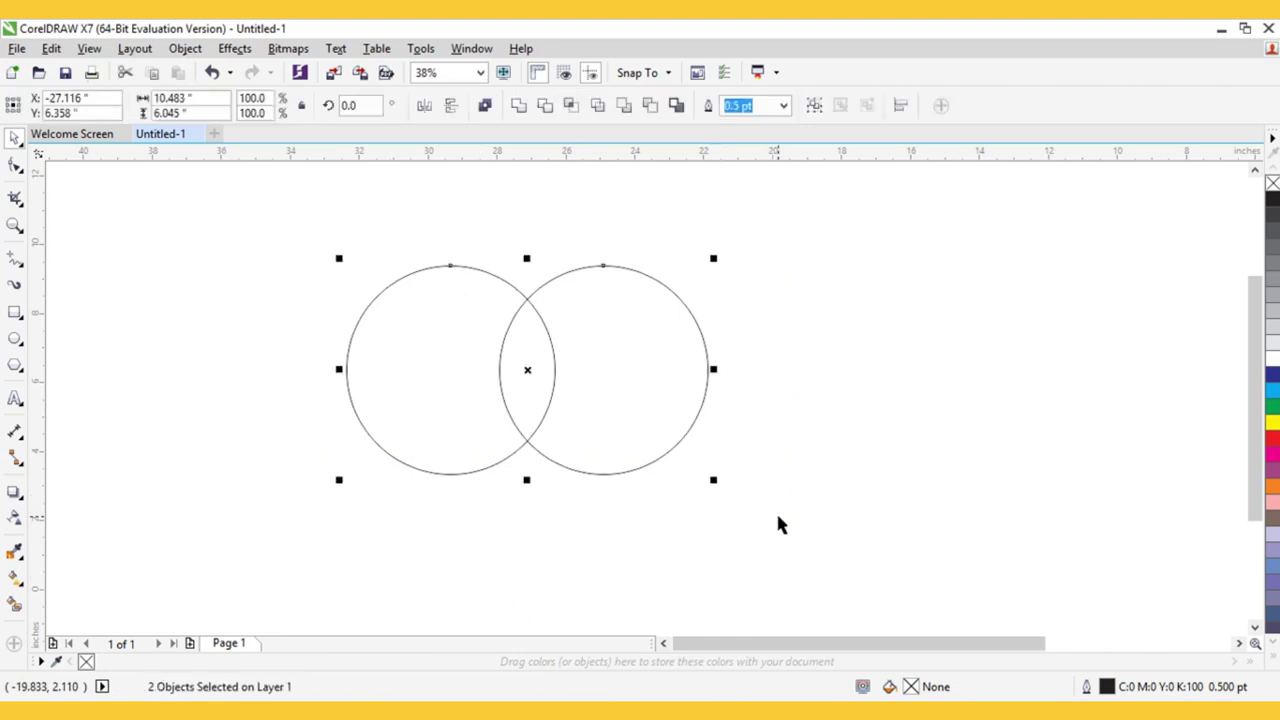
left_click(572, 108)
left_click(766, 356)
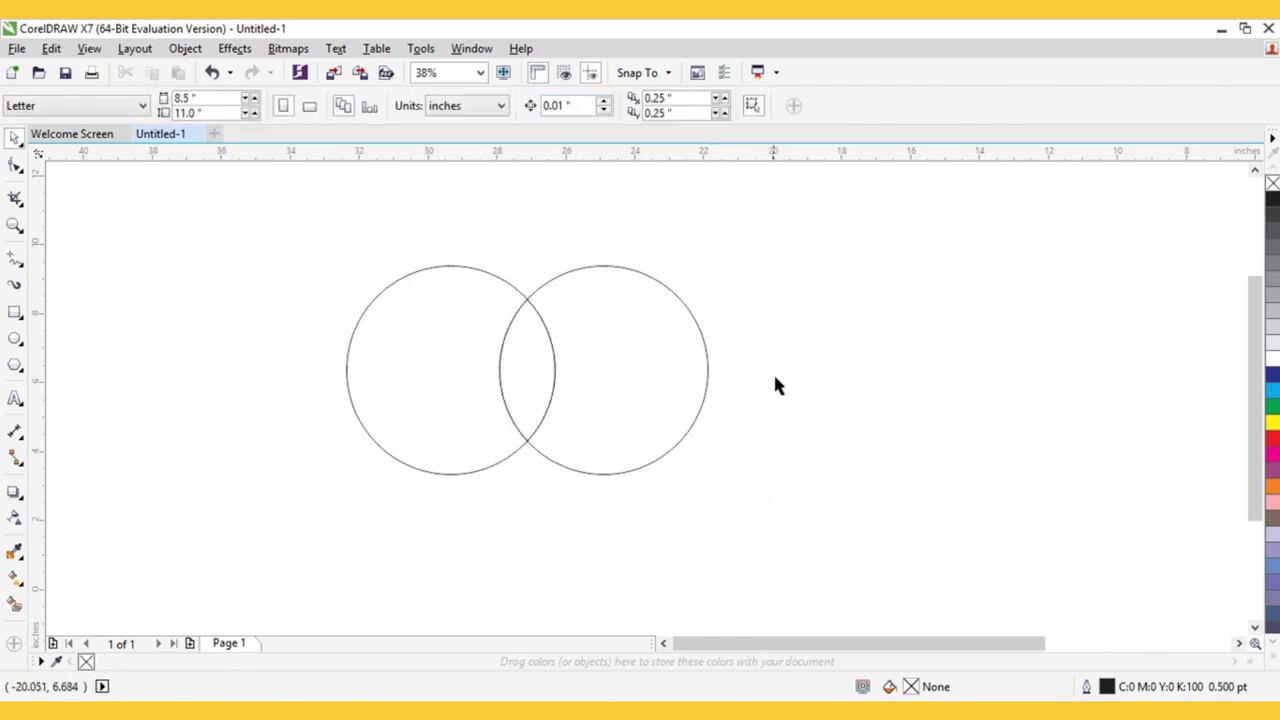
- Delete both full circles, keeping only the leaf-shaped intersection
left_click(655, 375)
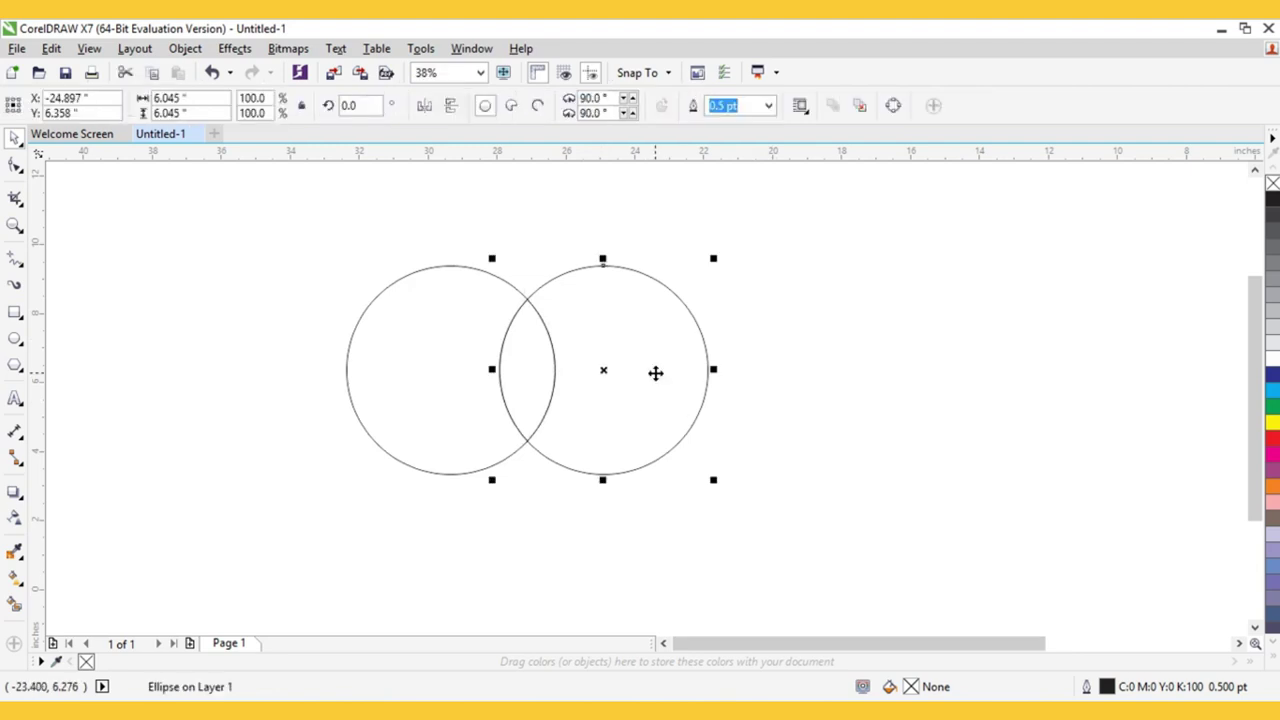
key("Delete")
left_click(437, 360)
key("Delete")
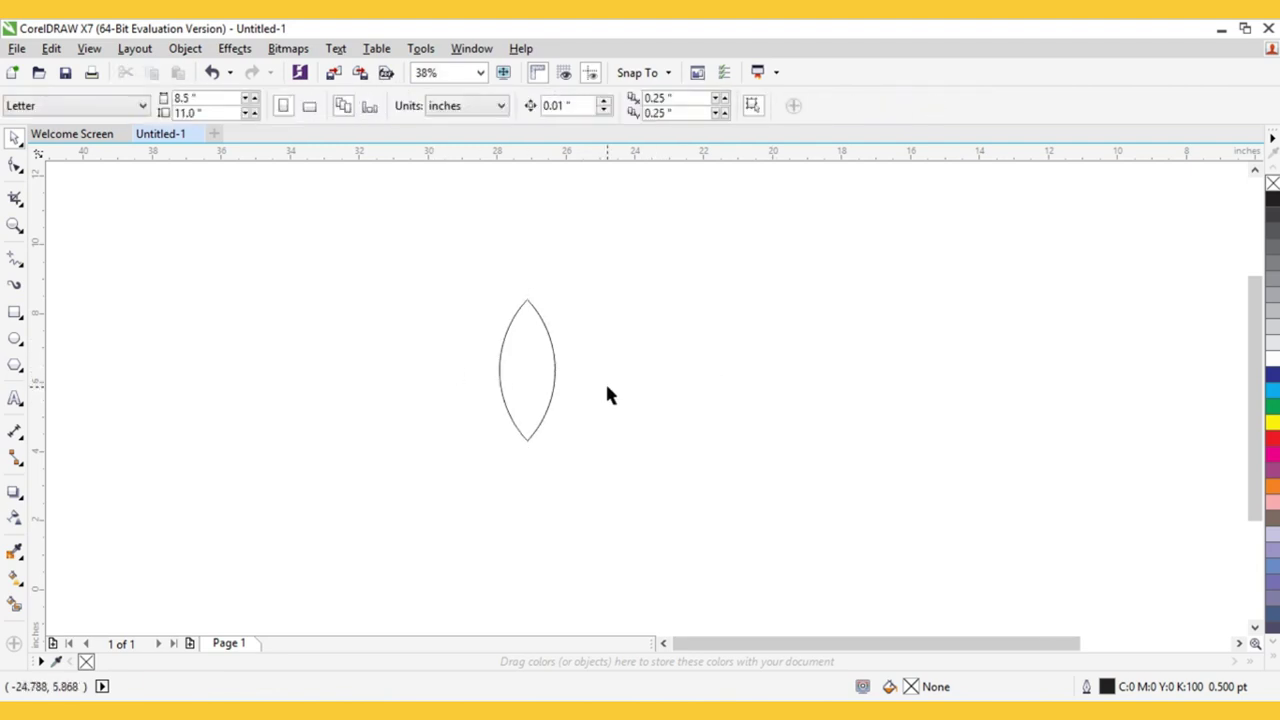
- Enlarge the leaf to about 2.02 by 5.16 inches and make three progressively smaller copies inside it, the first about 1.71 by 4.37 inches
left_click(520, 368)
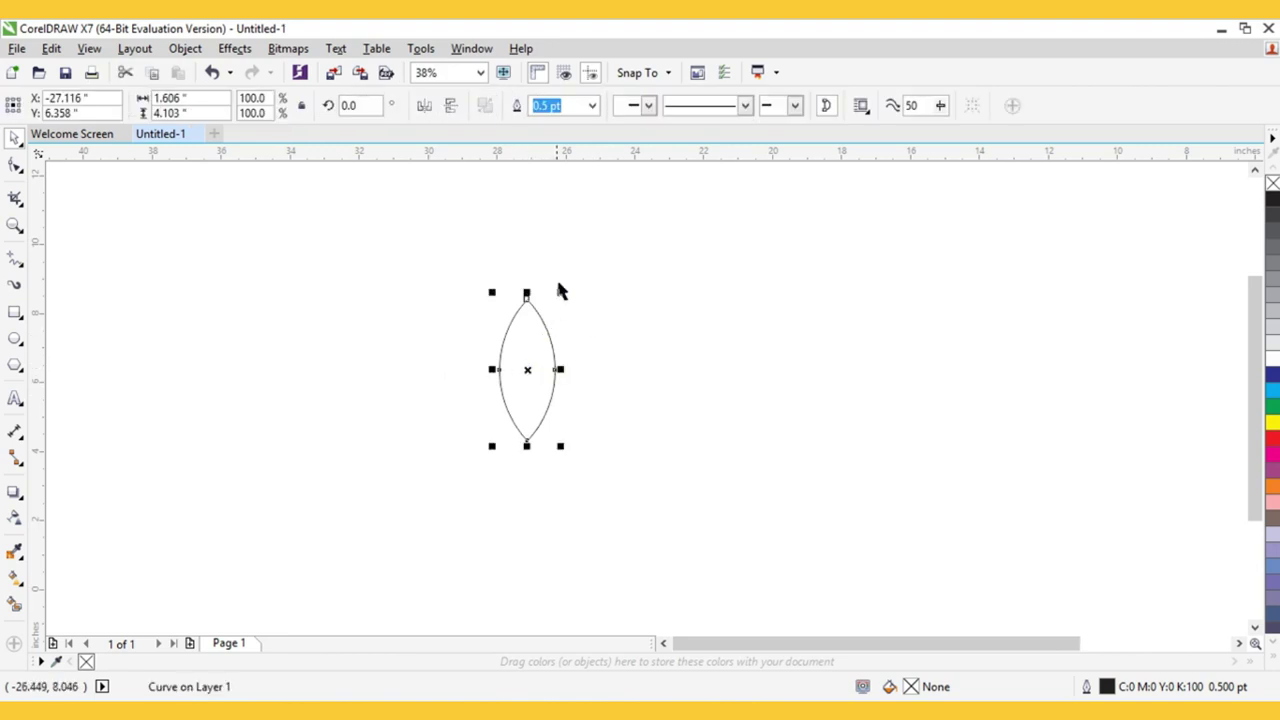
left_click_drag(562, 290, 580, 253)
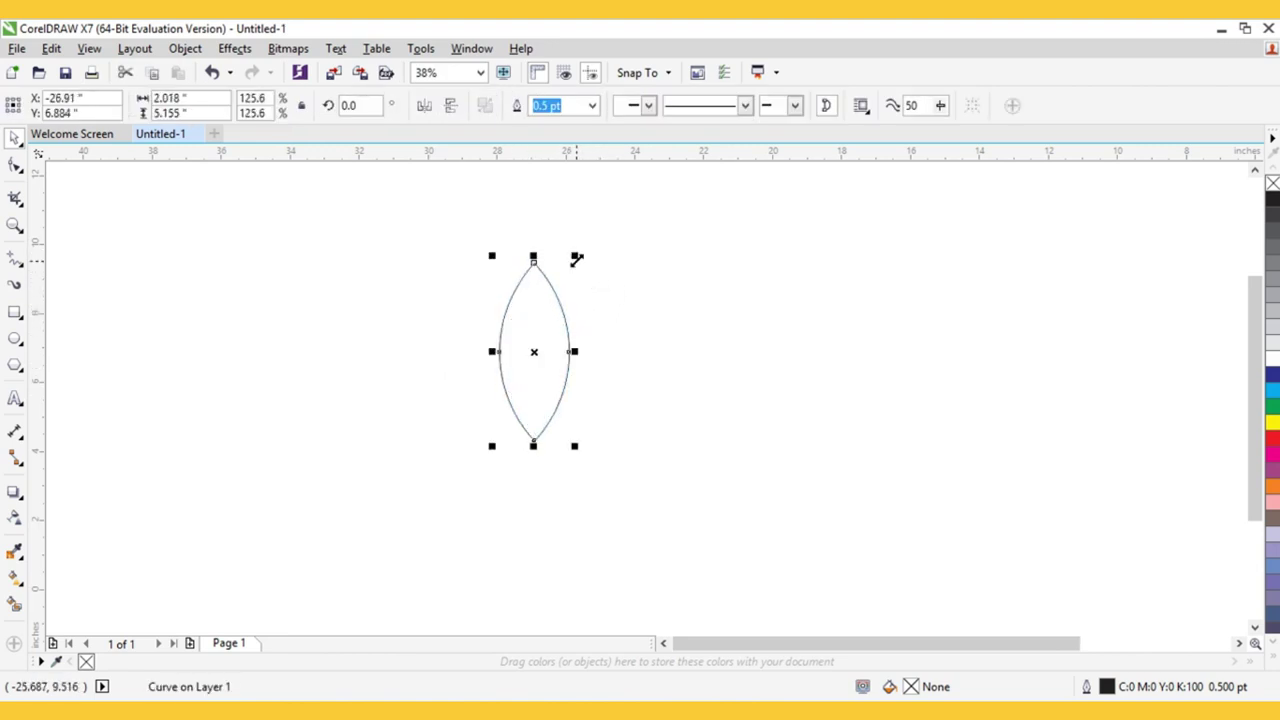
left_click_drag(576, 256, 568, 277)
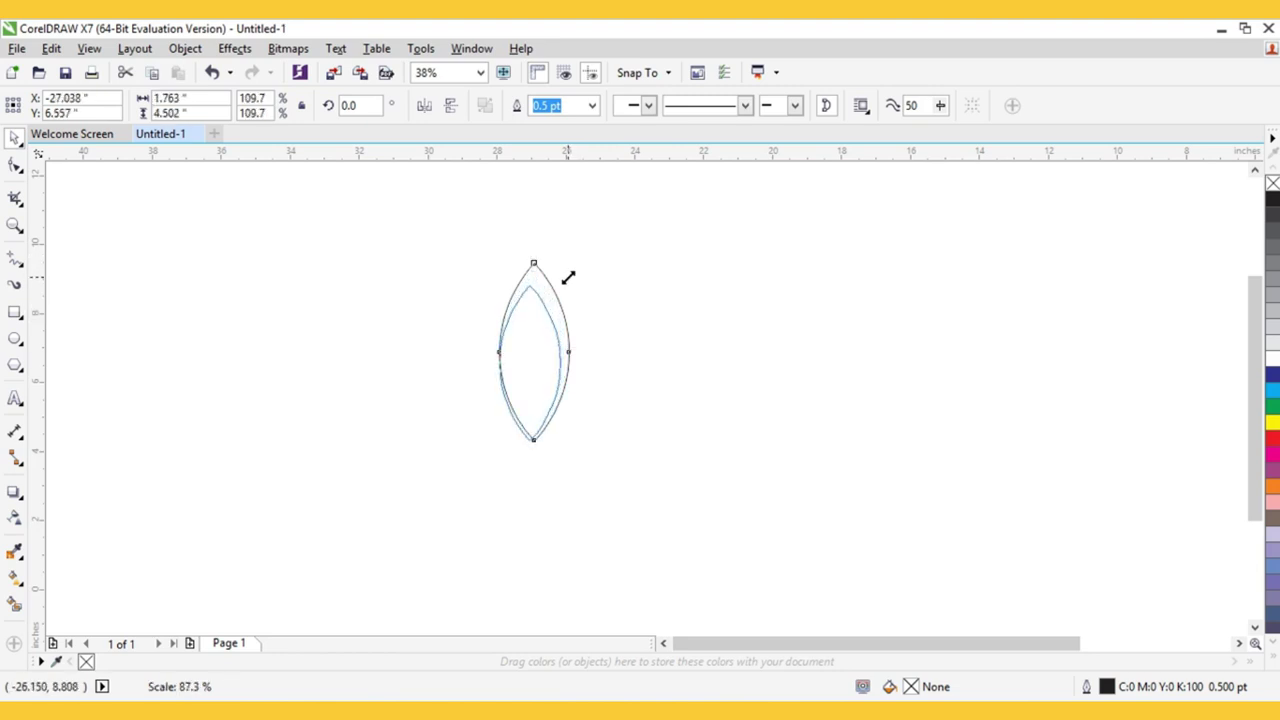
left_click_drag(568, 277, 567, 284)
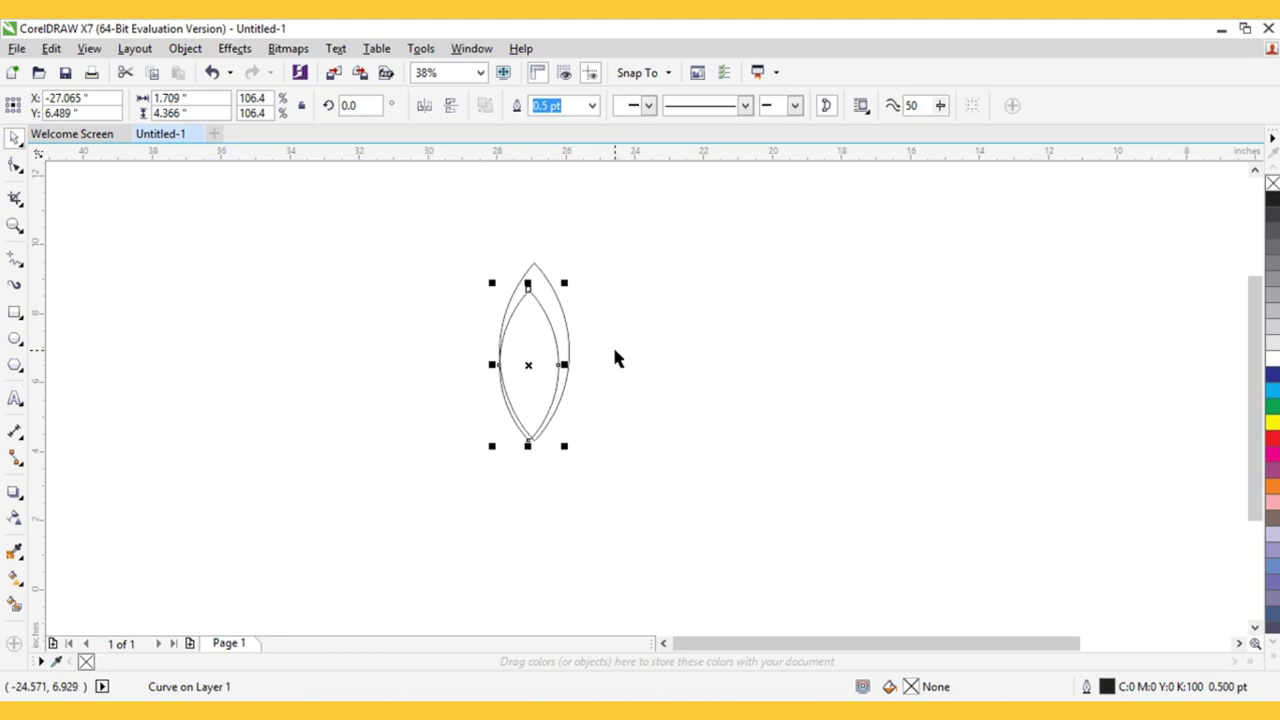
key("ctrl+r")
key("ctrl+r")
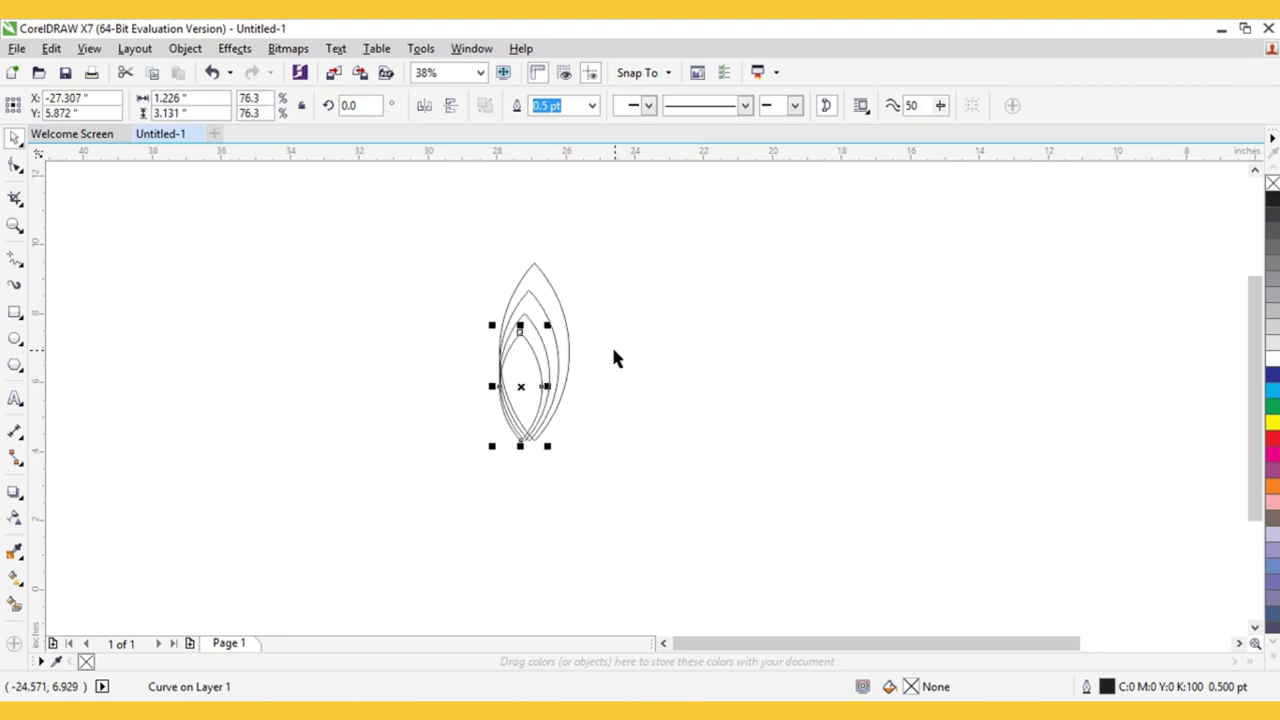
- Align the four leaf shapes on a common vertical centre line
left_click(645, 436)
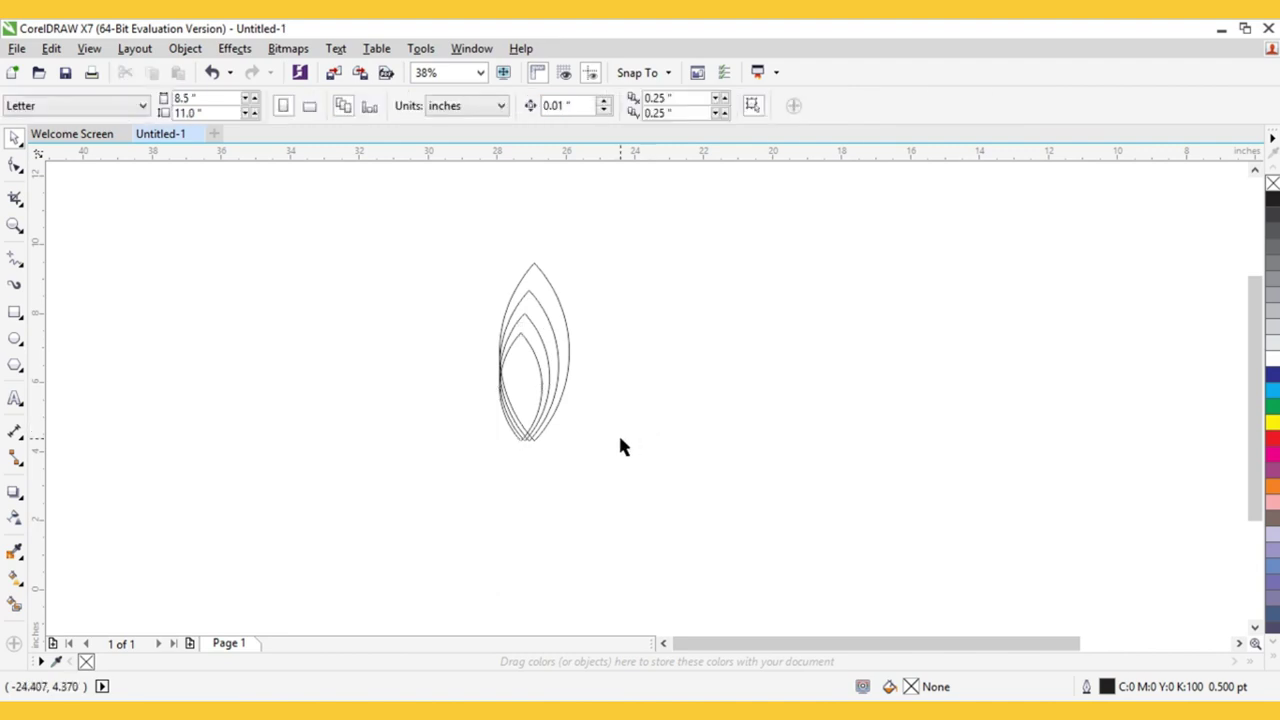
left_click_drag(447, 230, 633, 485)
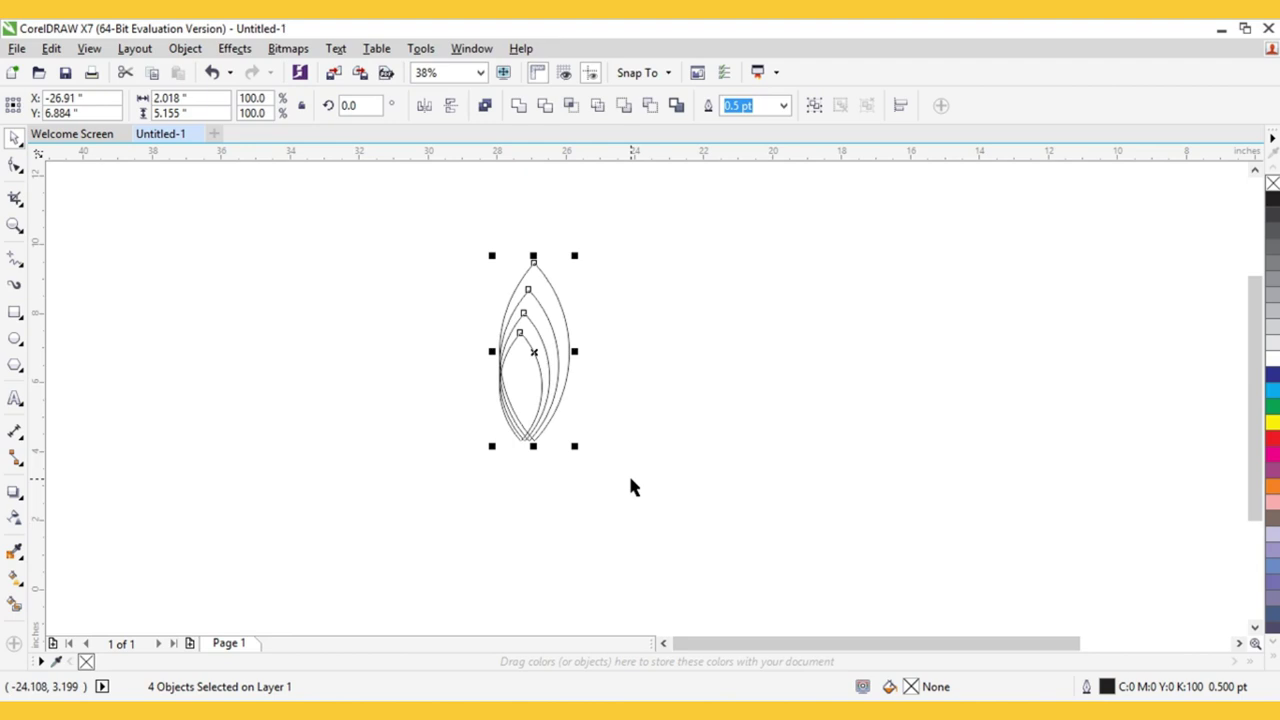
key("c")
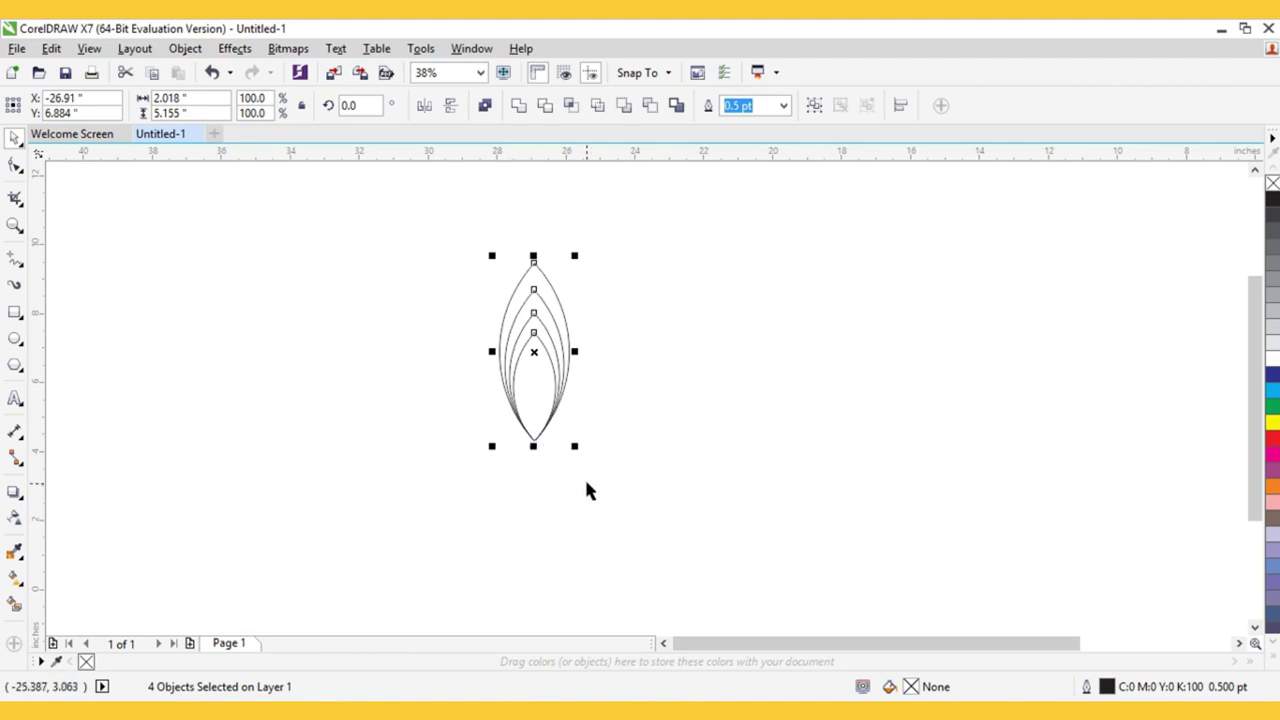
key("Escape")
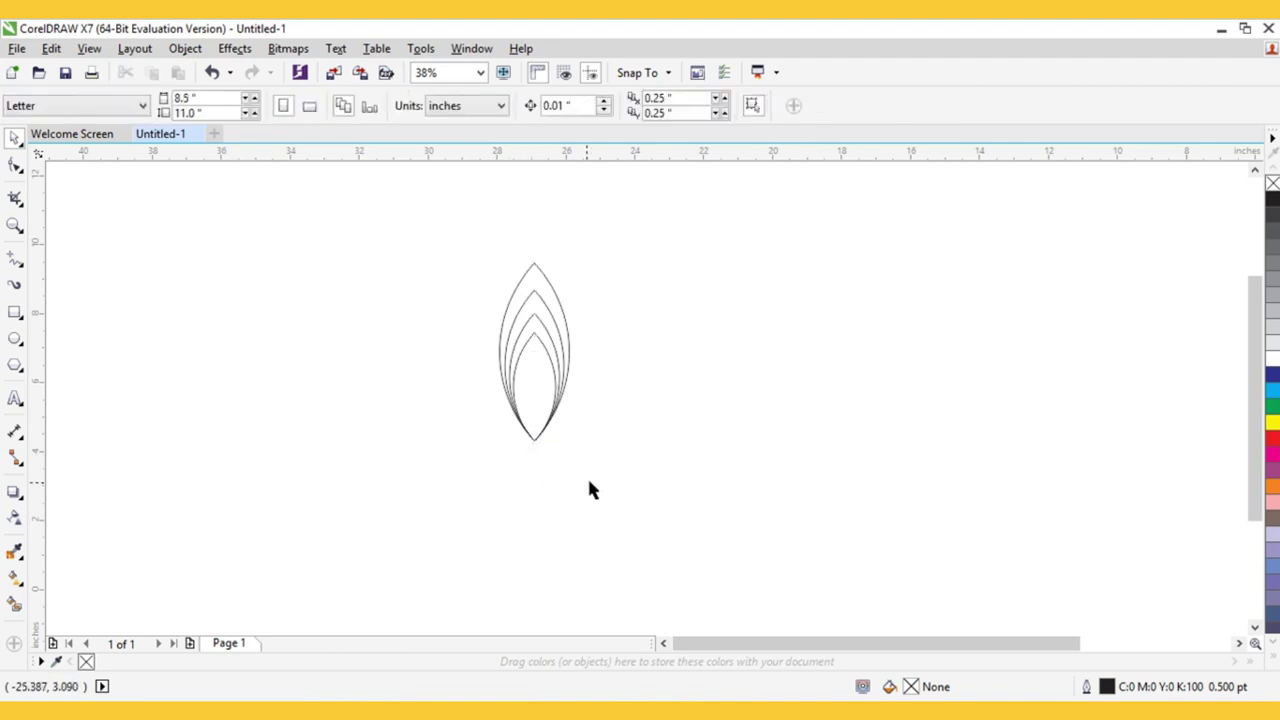
- Fill the nested leaves, from innermost to outermost, with white, cyan, white and dark blue
left_click(527, 388)
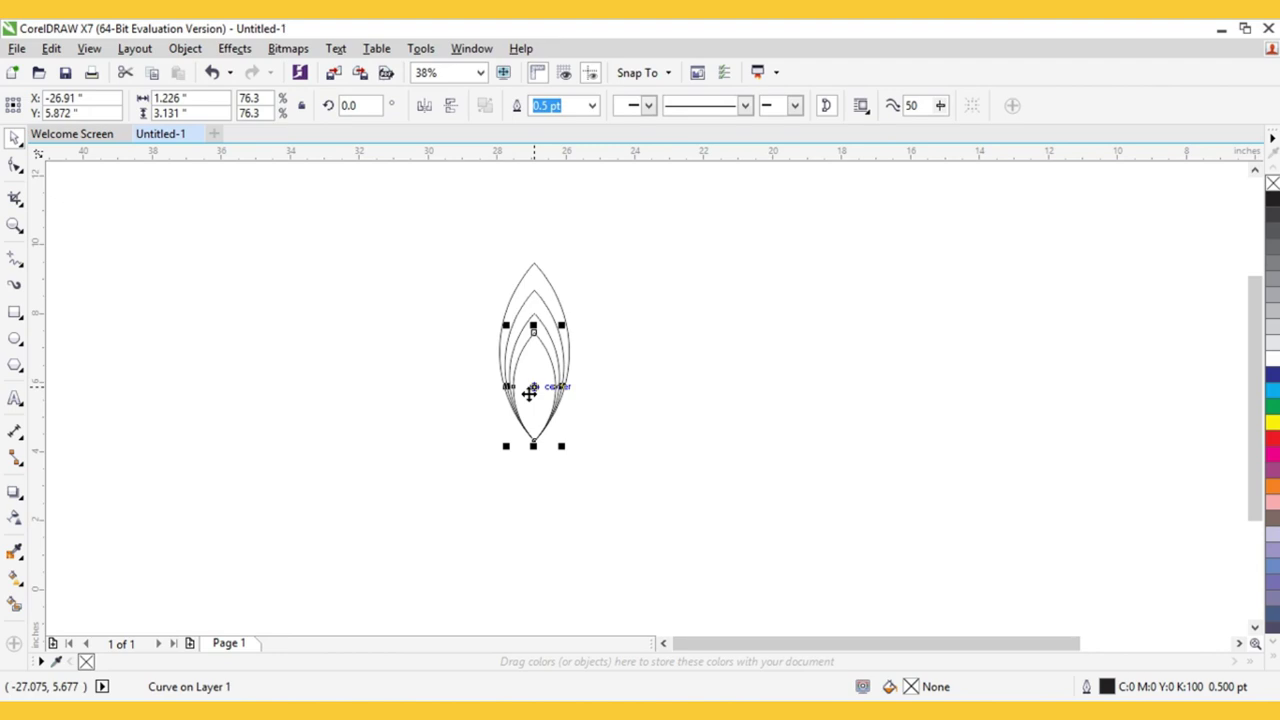
left_click_drag(1268, 362, 557, 351)
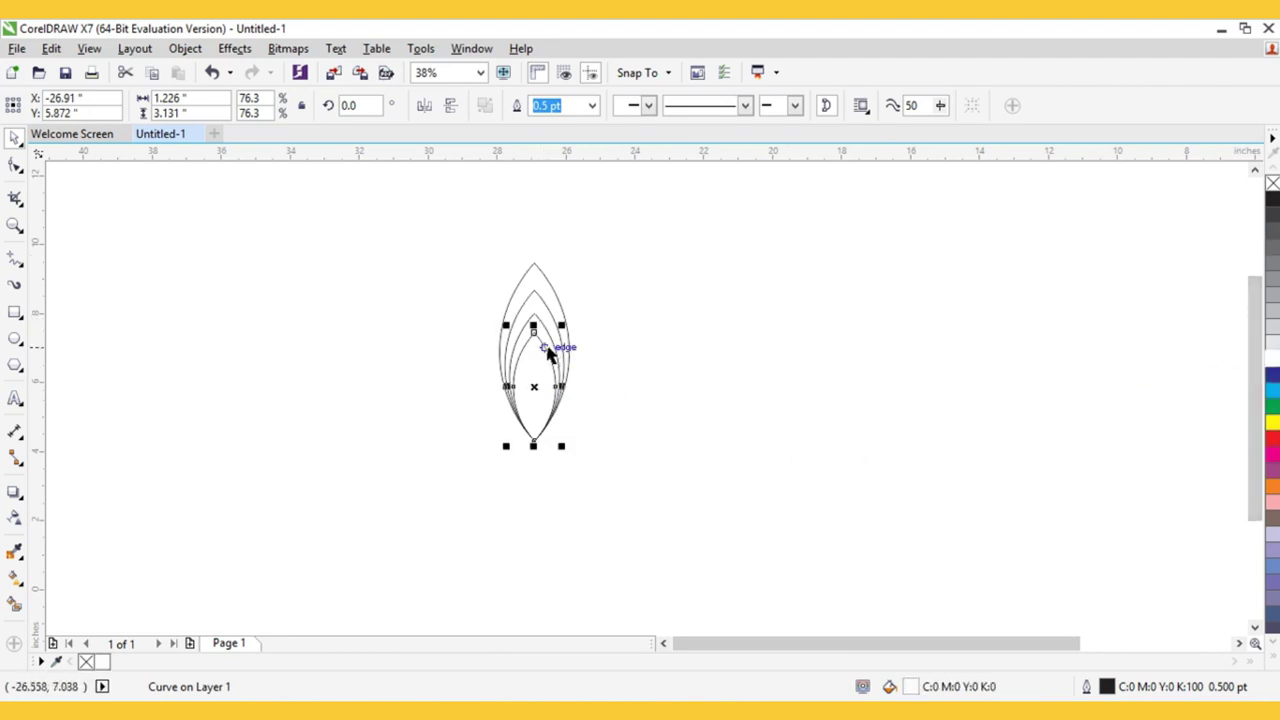
left_click(550, 348)
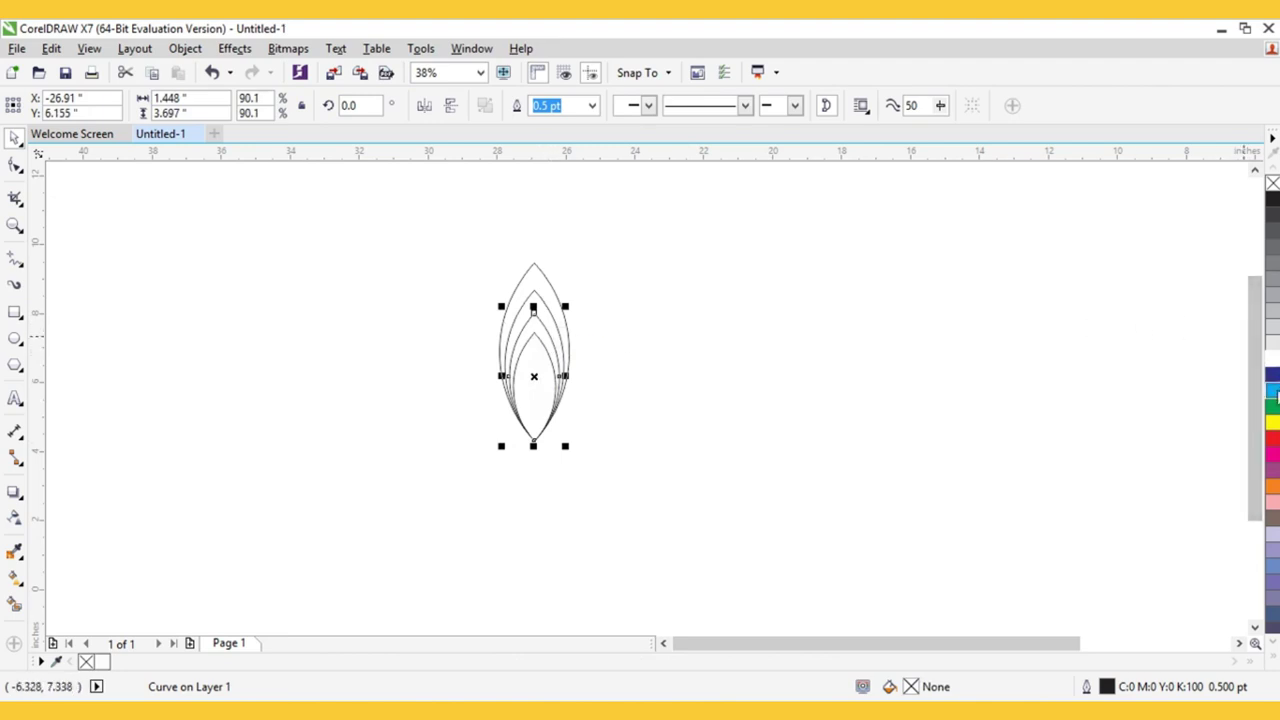
left_click_drag(1068, 436, 571, 351)
left_click(553, 325)
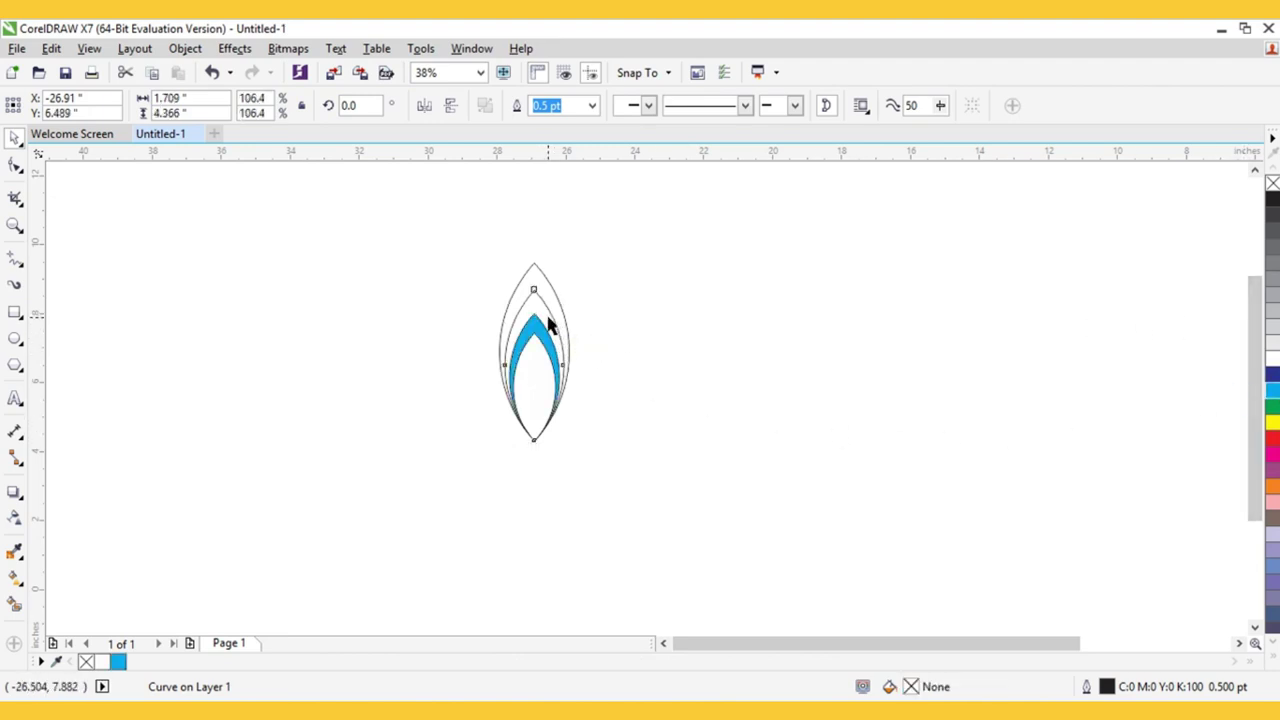
left_click(1270, 362)
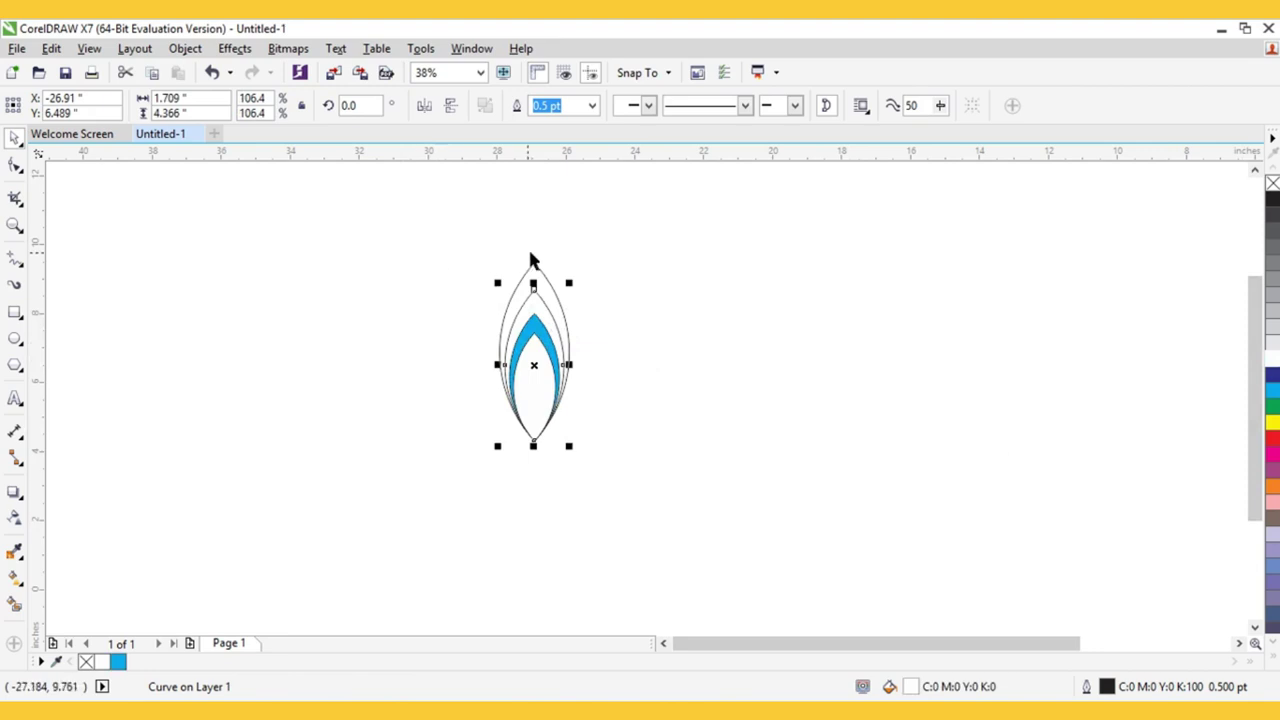
left_click(548, 290)
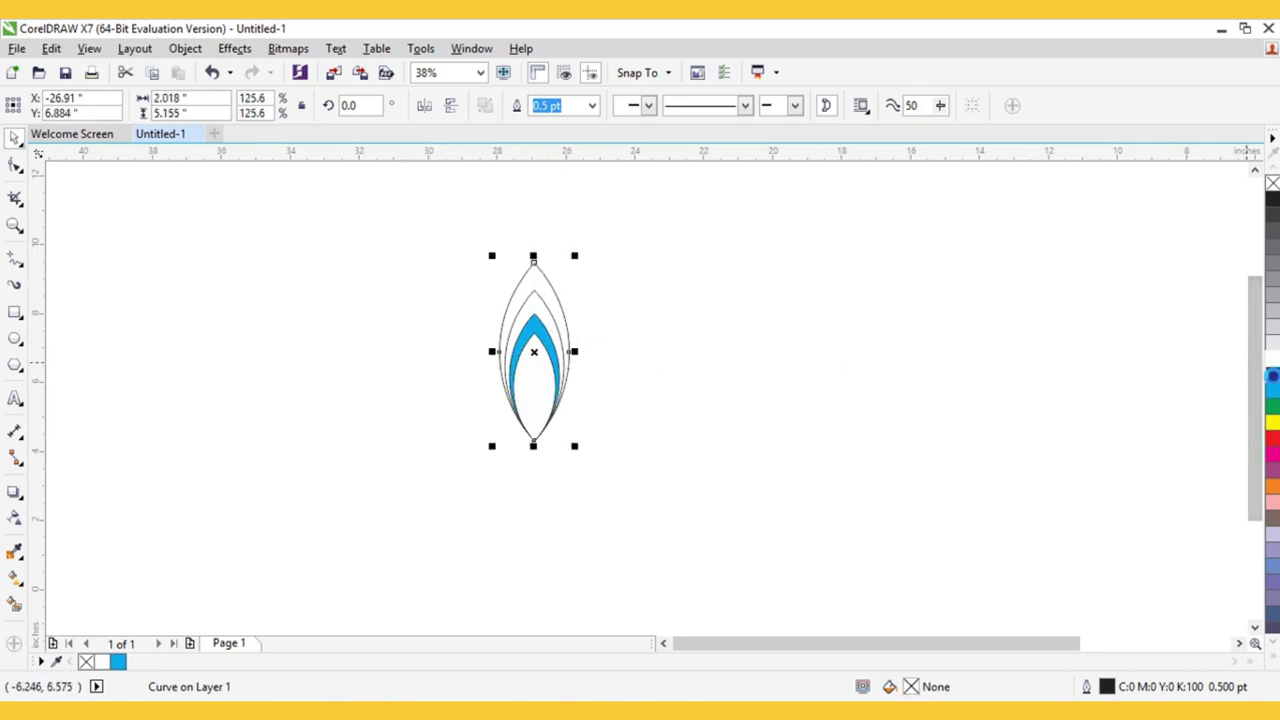
left_click_drag(1272, 375, 535, 295)
left_click(680, 403)
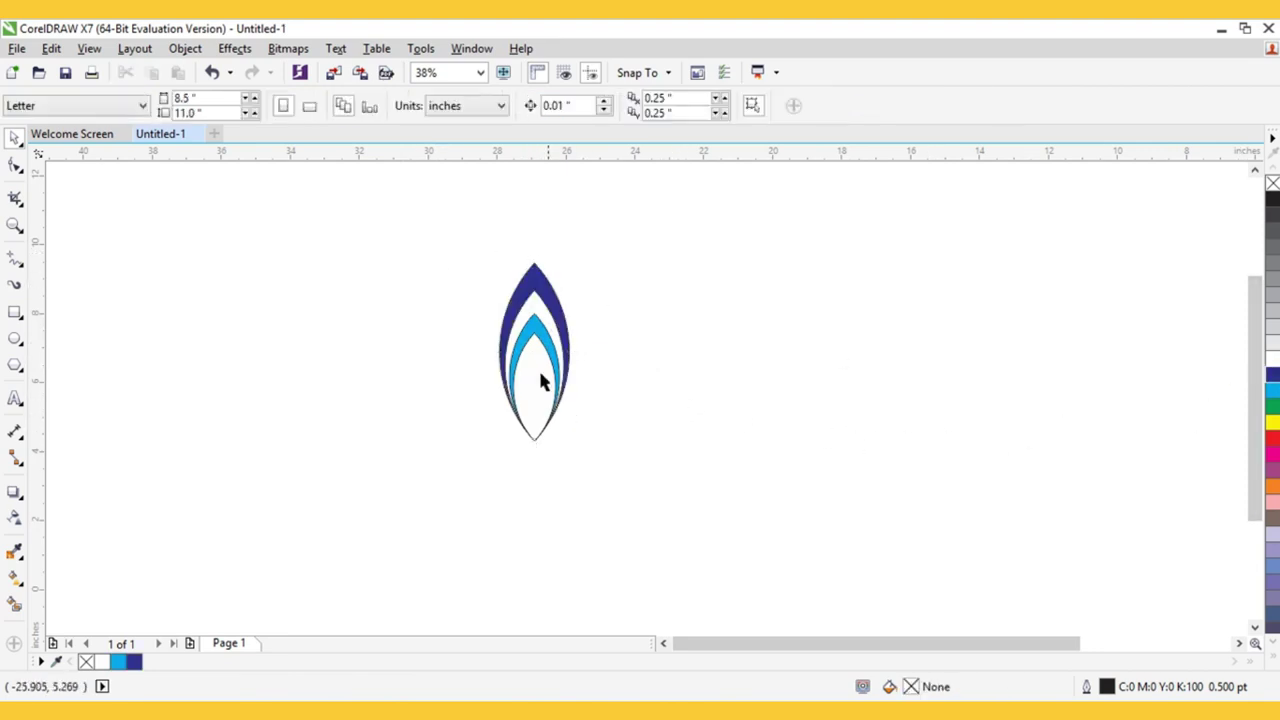
- Remove the outlines from all four leaf shapes and combine them into one group
left_click_drag(433, 218, 628, 490)
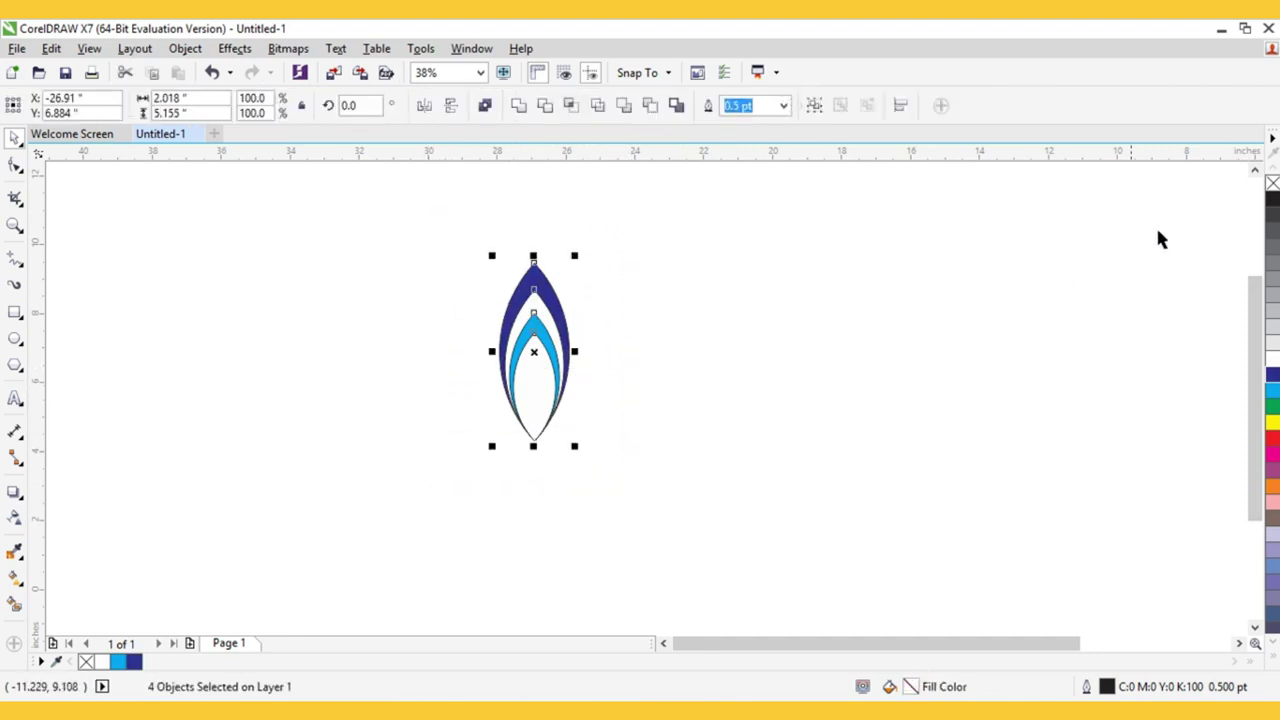
right_click(1272, 183)
left_click(796, 350)
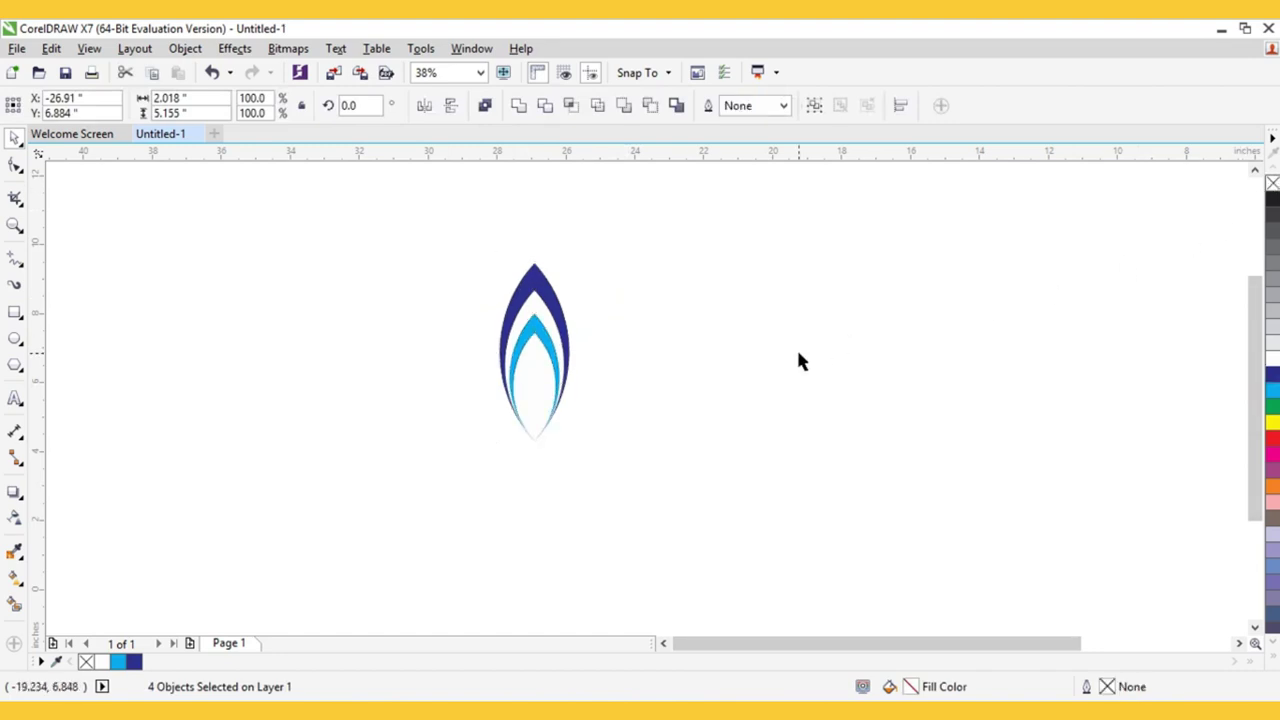
left_click_drag(437, 226, 623, 482)
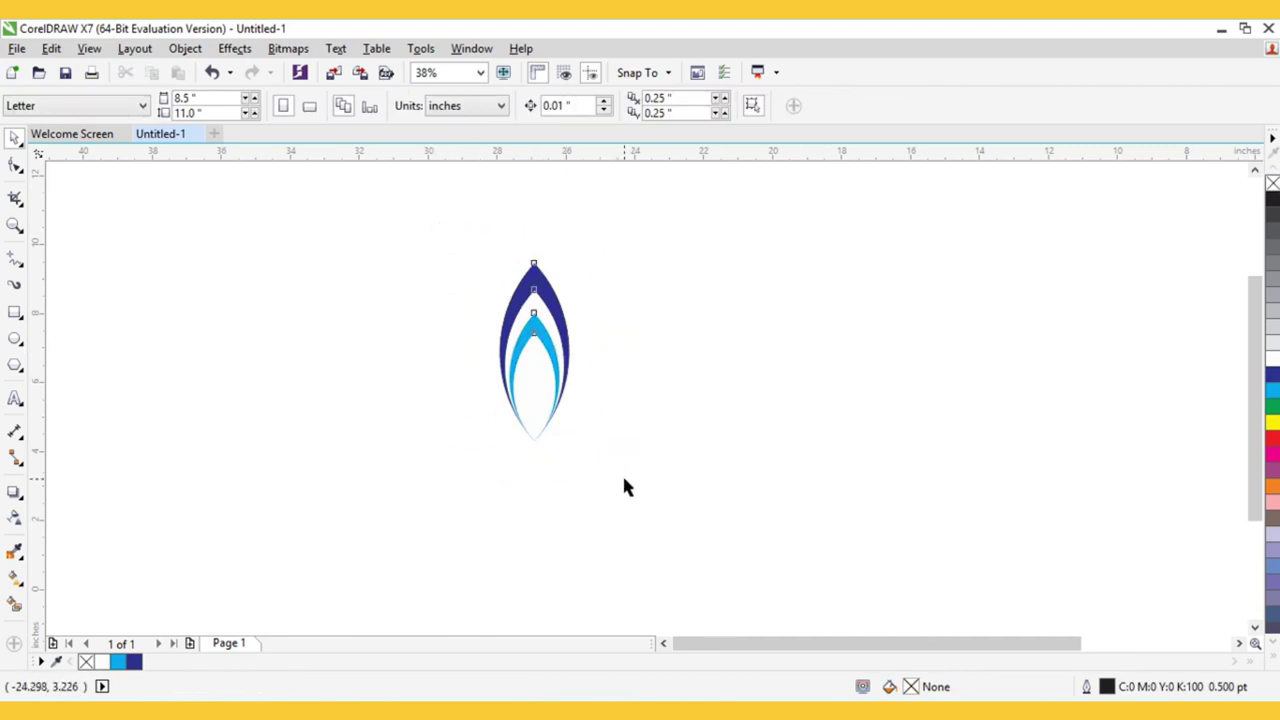
left_click_drag(424, 215, 651, 513)
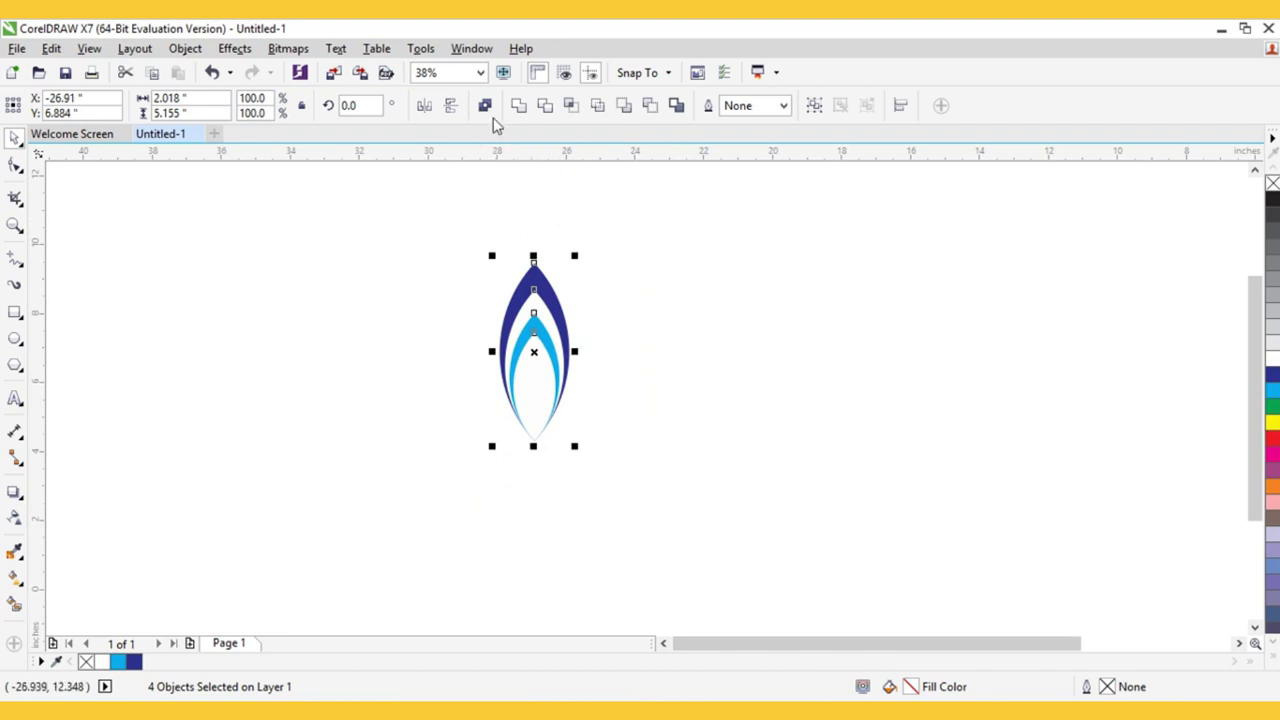
left_click(814, 106)
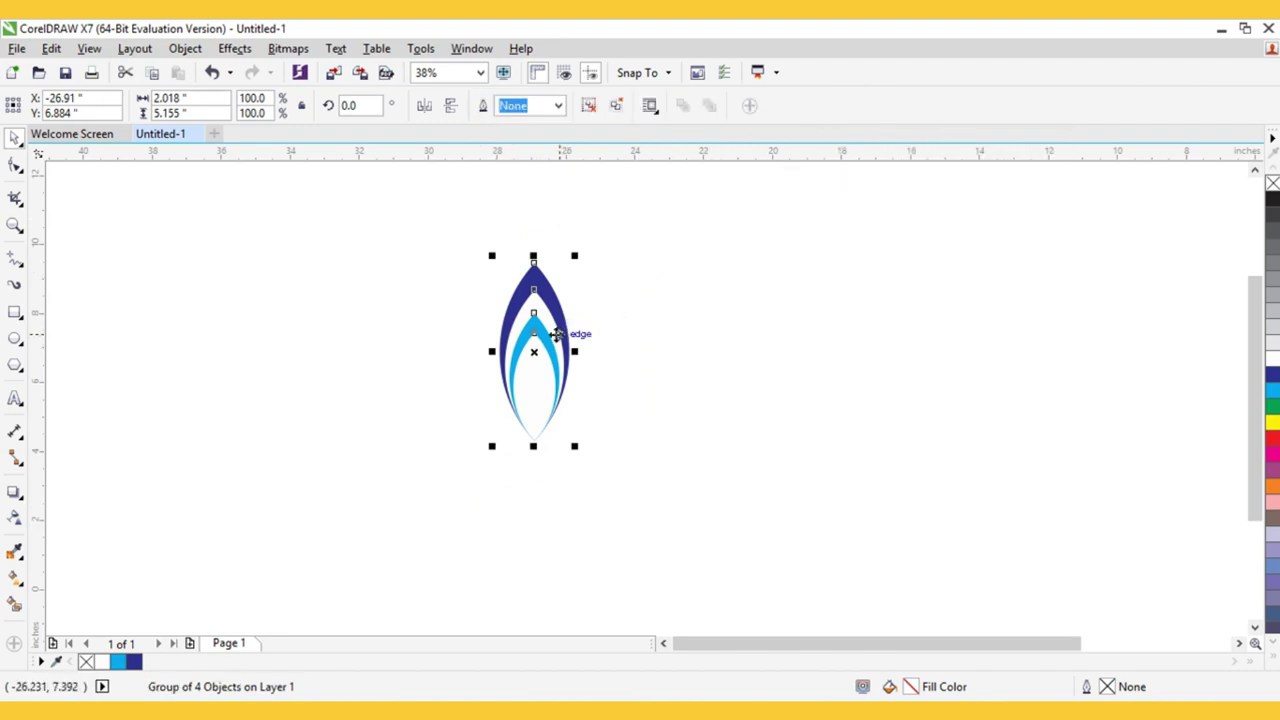
- Move the petal group's rotation centre to its bottom tip and create a copy rotated about 33° clockwise around it
left_click(535, 330)
left_click_drag(534, 352, 534, 441)
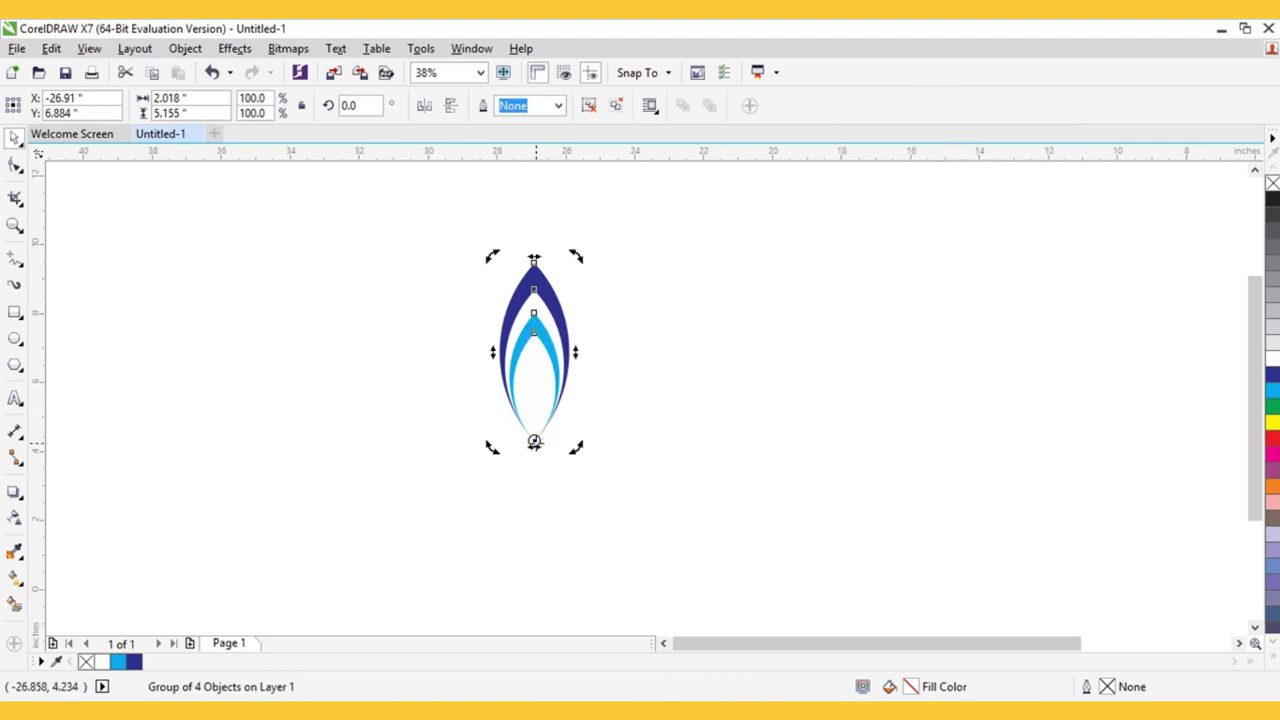
left_click_drag(573, 257, 660, 320)
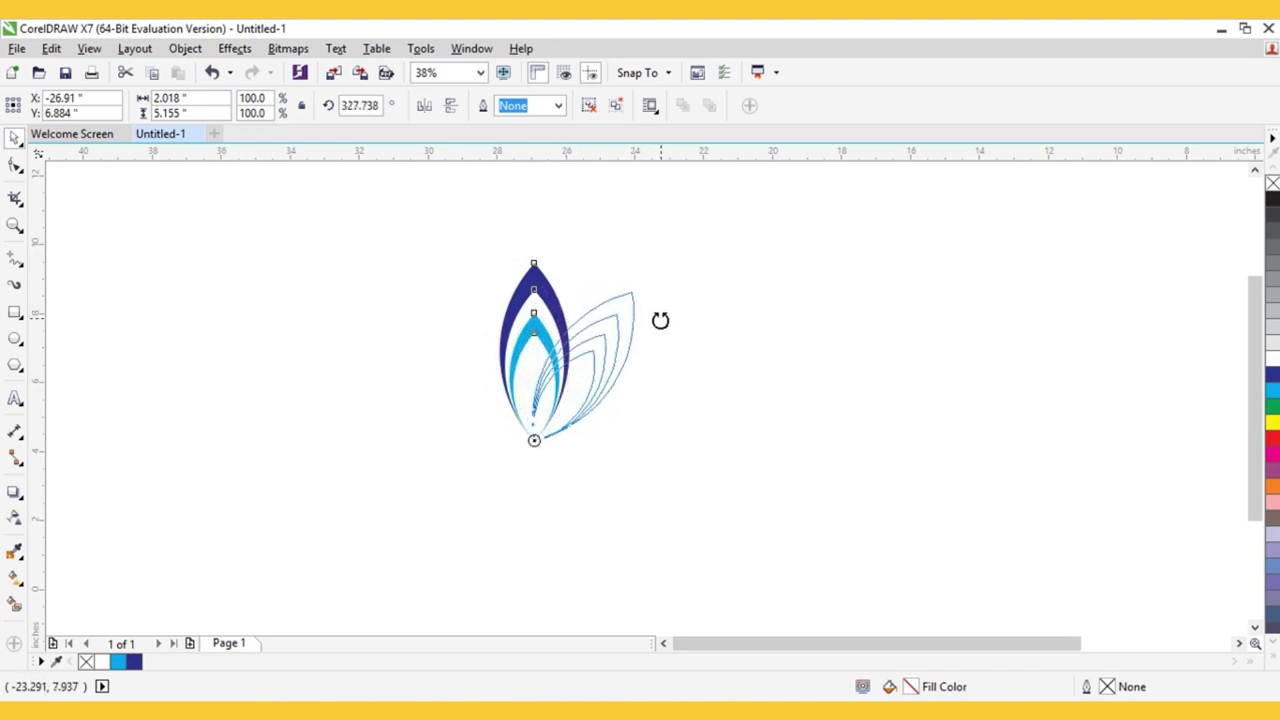
left_click_drag(660, 320, 660, 322)
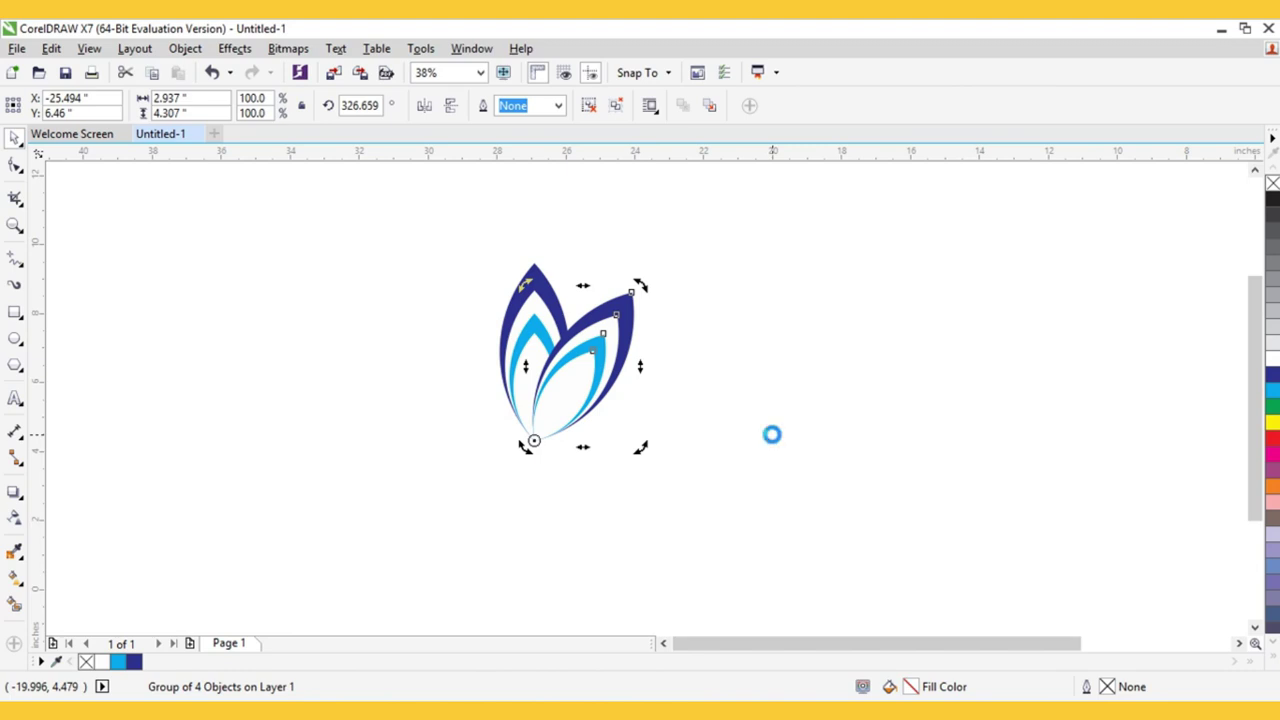
- Repeat the rotated copy around the same centre until eleven petals complete the full flower
key("ctrl+r")
key("ctrl+r")
key("ctrl+r")
key("ctrl+r")
key("ctrl+r")
key("ctrl+r")
key("ctrl+r")
key("ctrl+r")
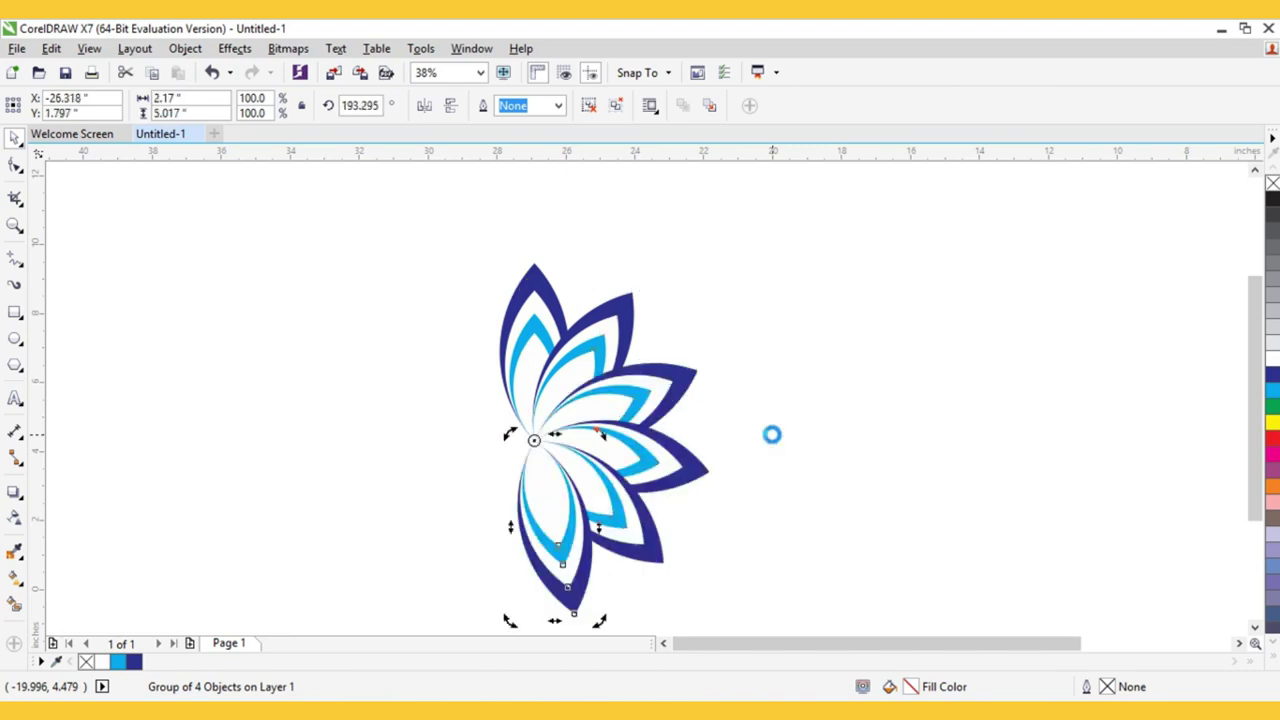
key("ctrl+r")
key("ctrl+r")
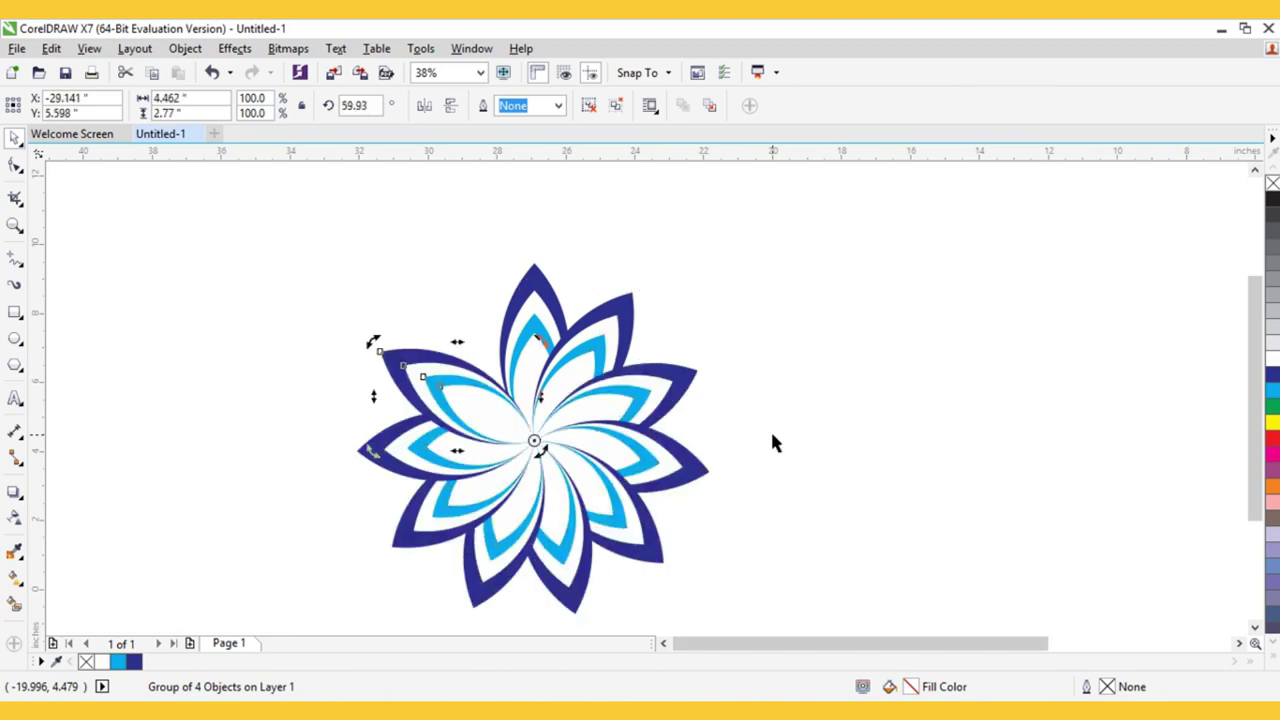
left_click(775, 438)
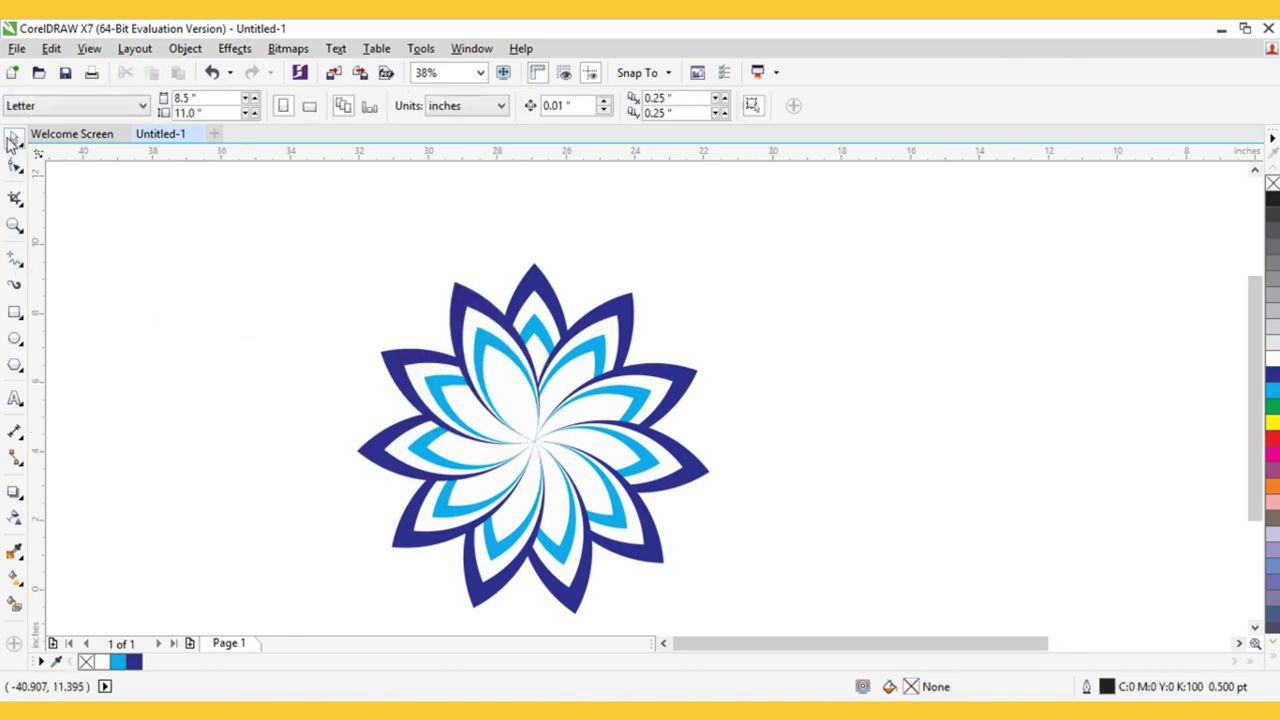
- Create a concentric copy of all eleven petals scaled to about 5.35 by 5.33 inches and repeat that scaled copy three times towards the centre
left_click_drag(282, 230, 758, 616)
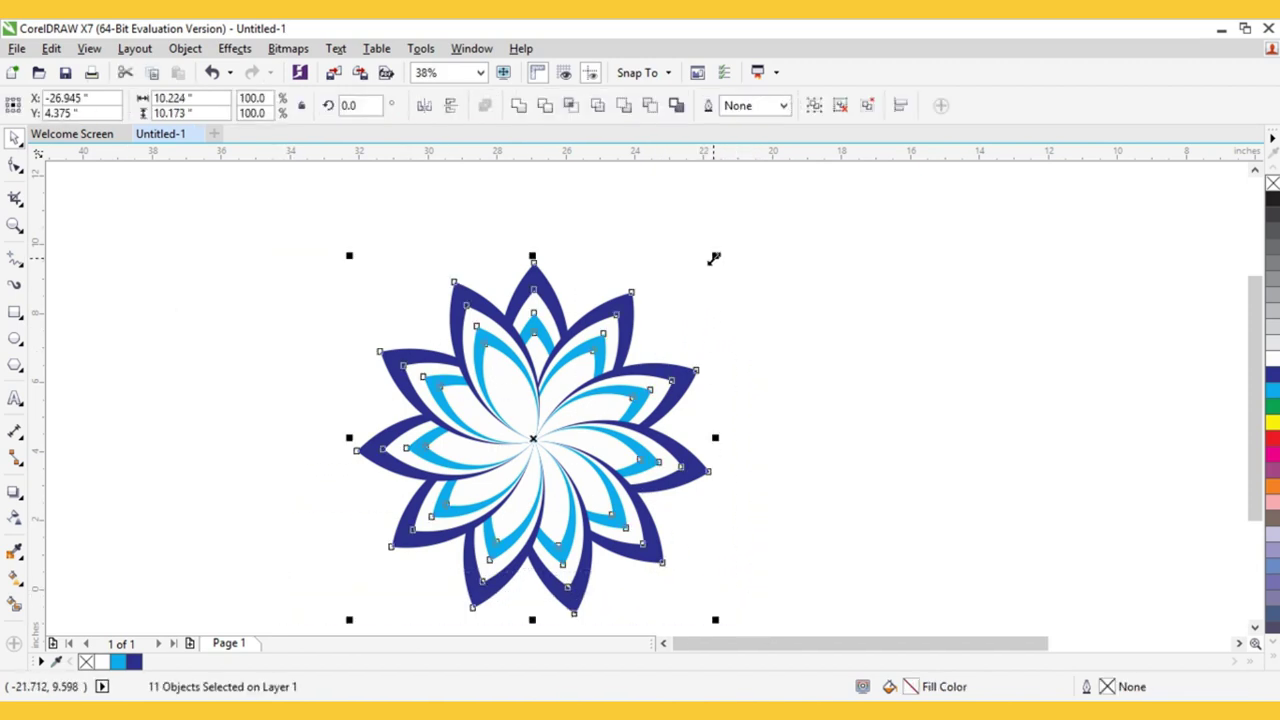
left_click_drag(714, 258, 667, 346)
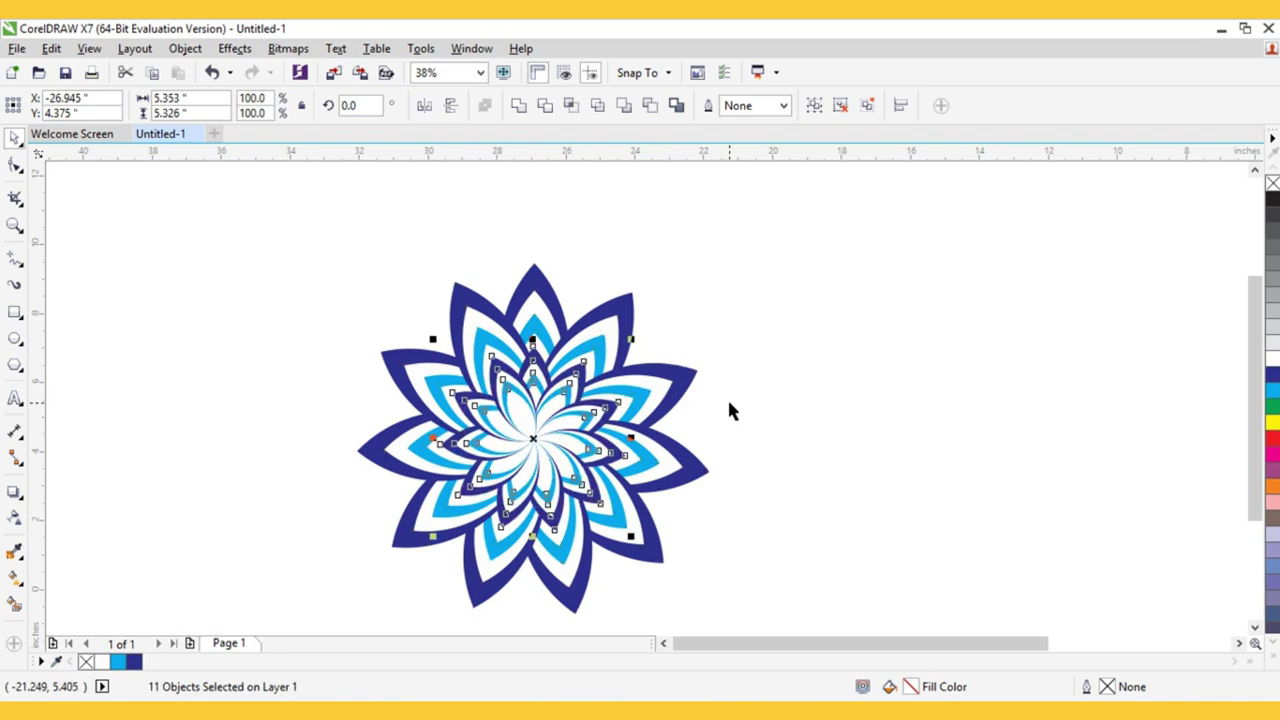
key("ctrl+r")
key("ctrl+r")
key("ctrl+r")
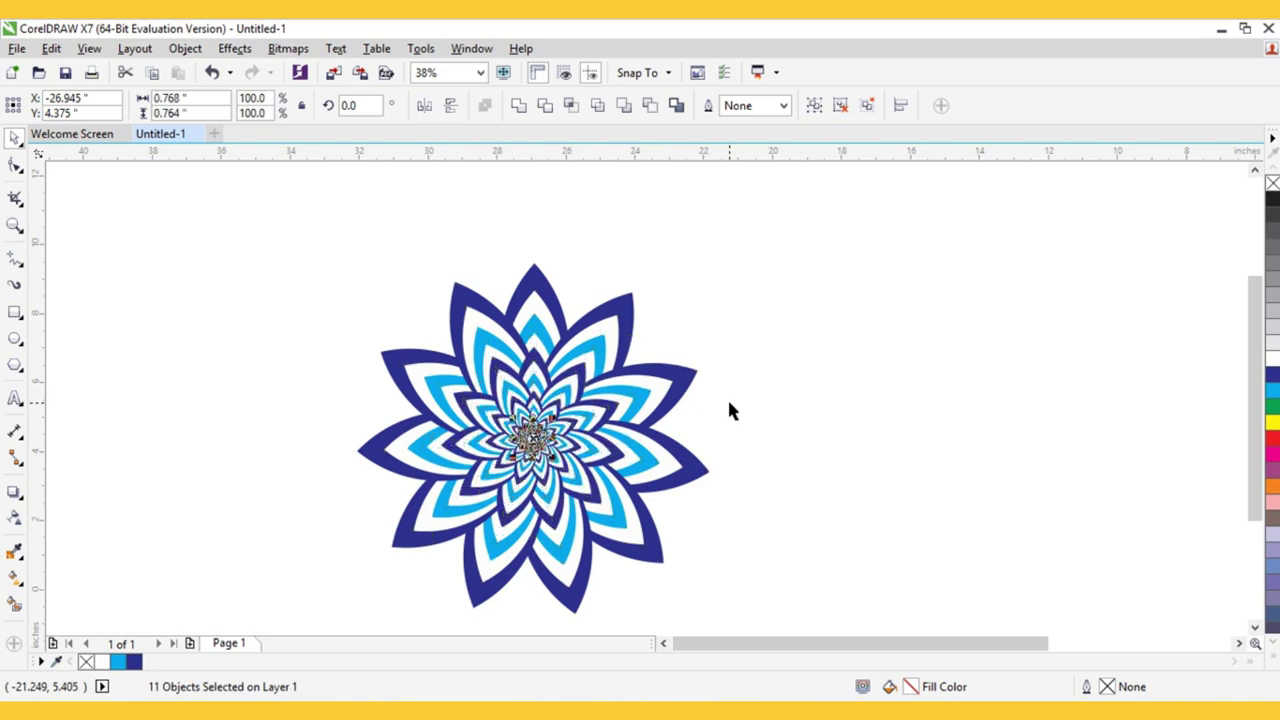
- Select all the petals of the blue flower and place a duplicate of the whole flower beside it
left_click(728, 408)
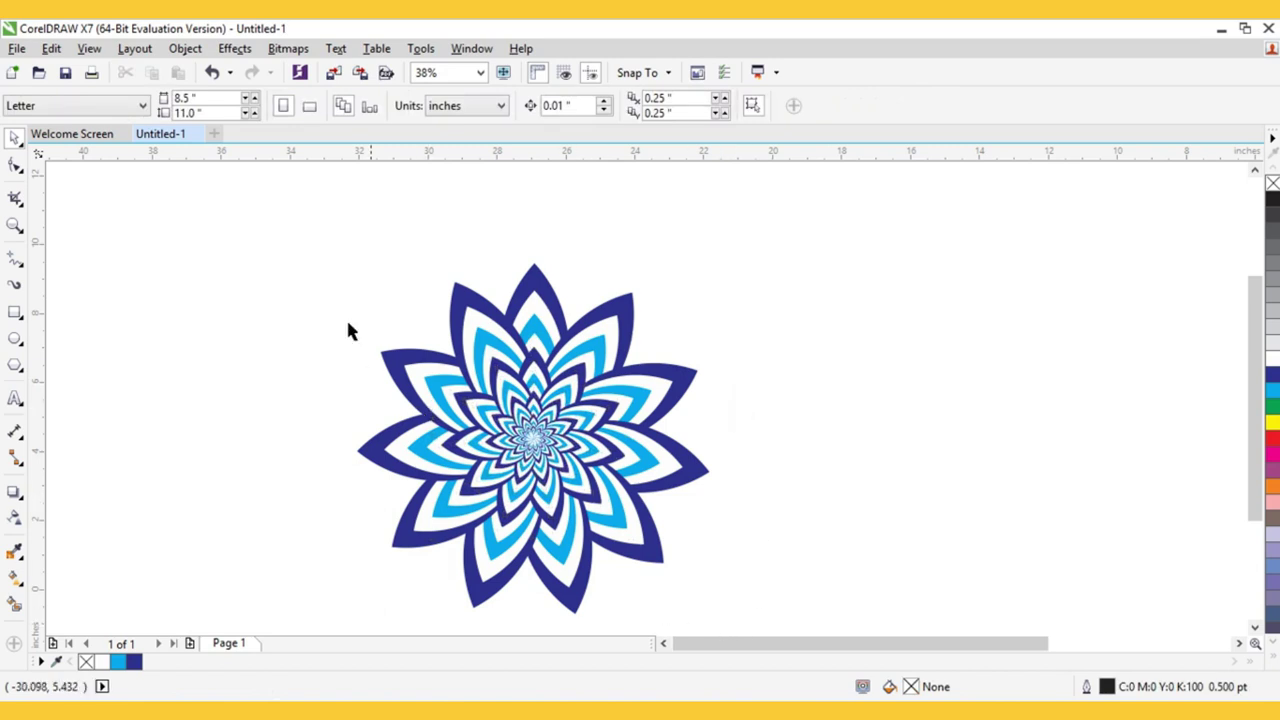
left_click_drag(286, 243, 740, 618)
left_click_drag(578, 335, 923, 344)
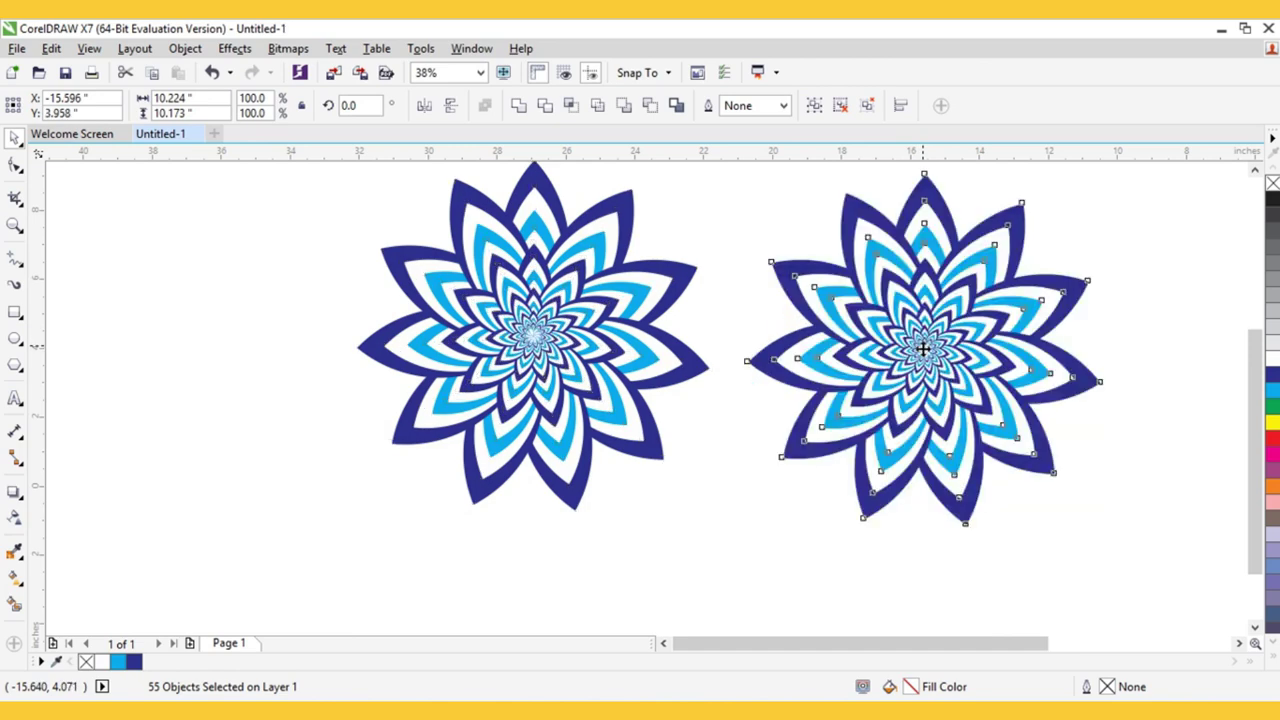
scroll(1050, 645, "right", 3)
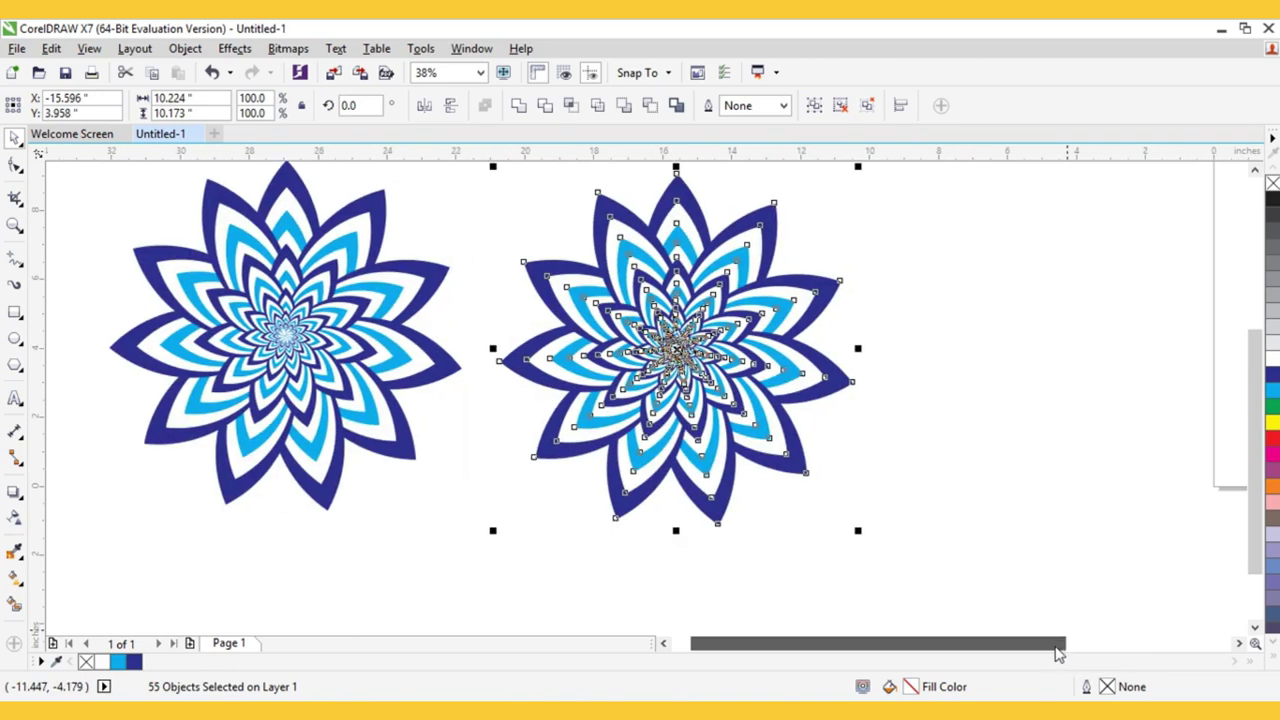
scroll(1257, 490, "up", 2)
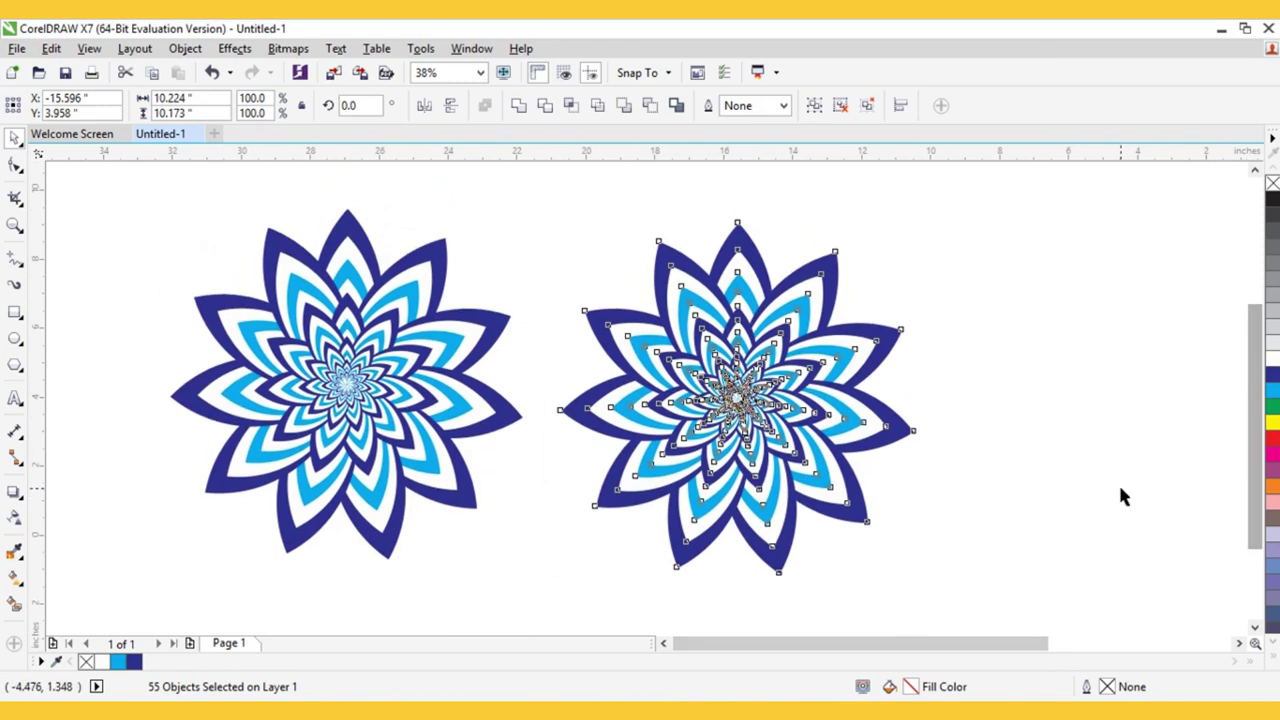
left_click(1120, 487)
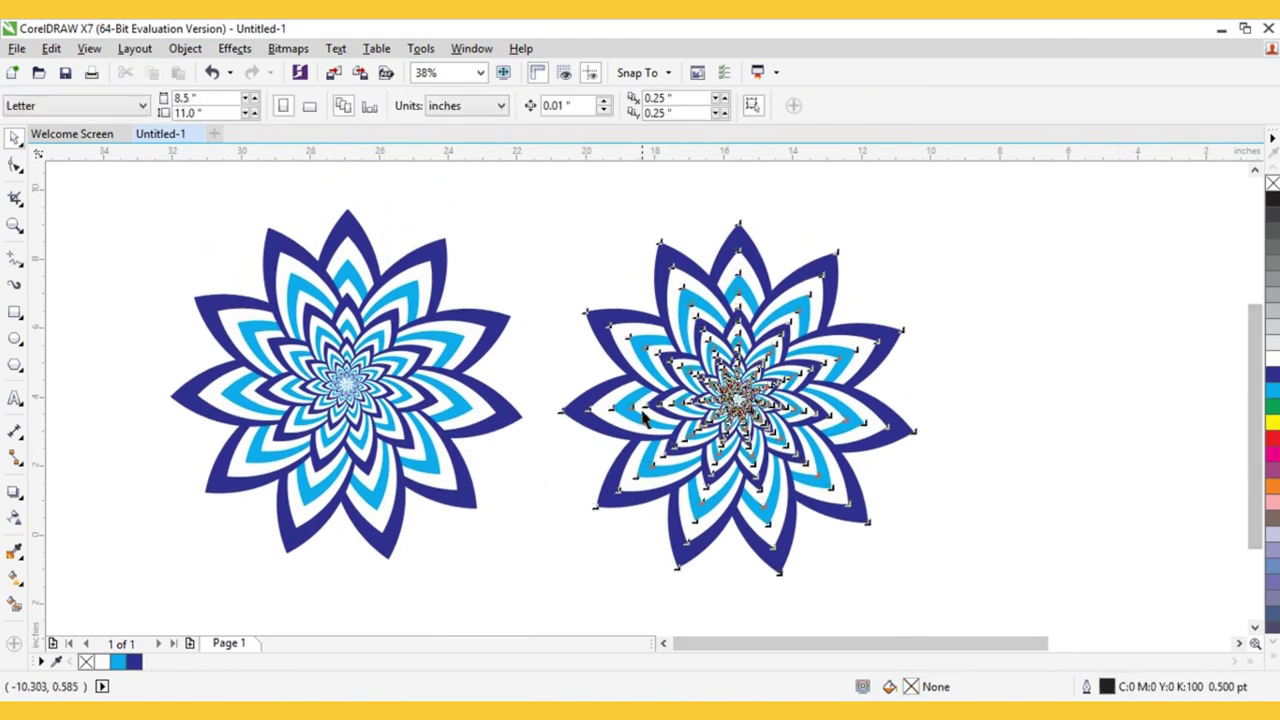
- Delete all petals and inner rings of the duplicated flower except its full-size upright top petal
left_click(752, 255)
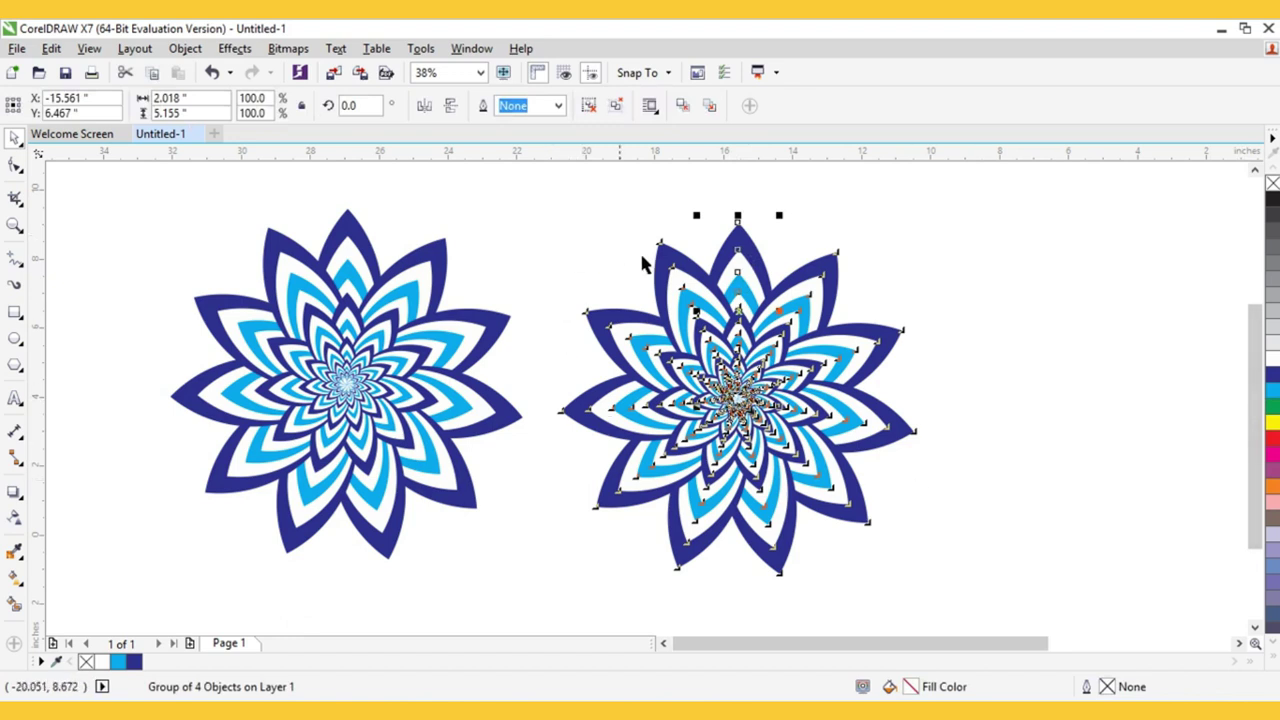
left_click_drag(551, 223, 845, 448)
left_click_drag(572, 253, 931, 585)
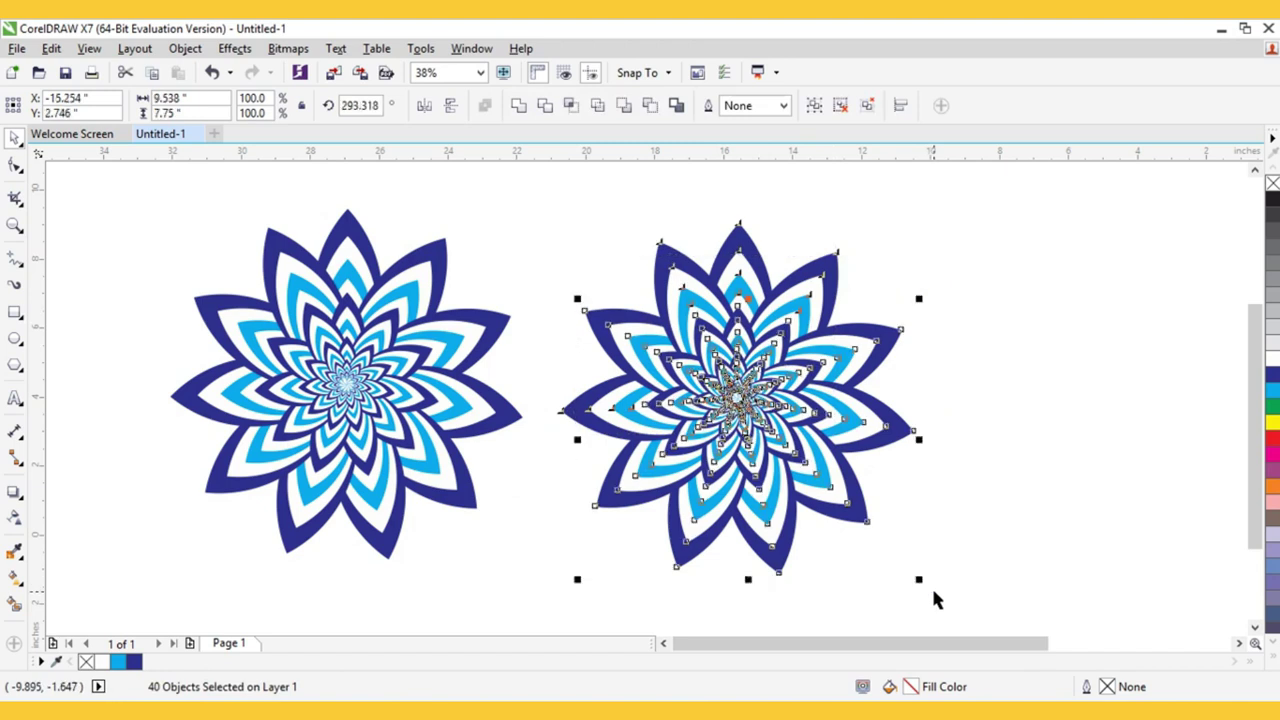
key("Delete")
left_click(676, 345)
key("Delete")
left_click(765, 338)
key("Delete")
left_click(675, 407)
key("Delete")
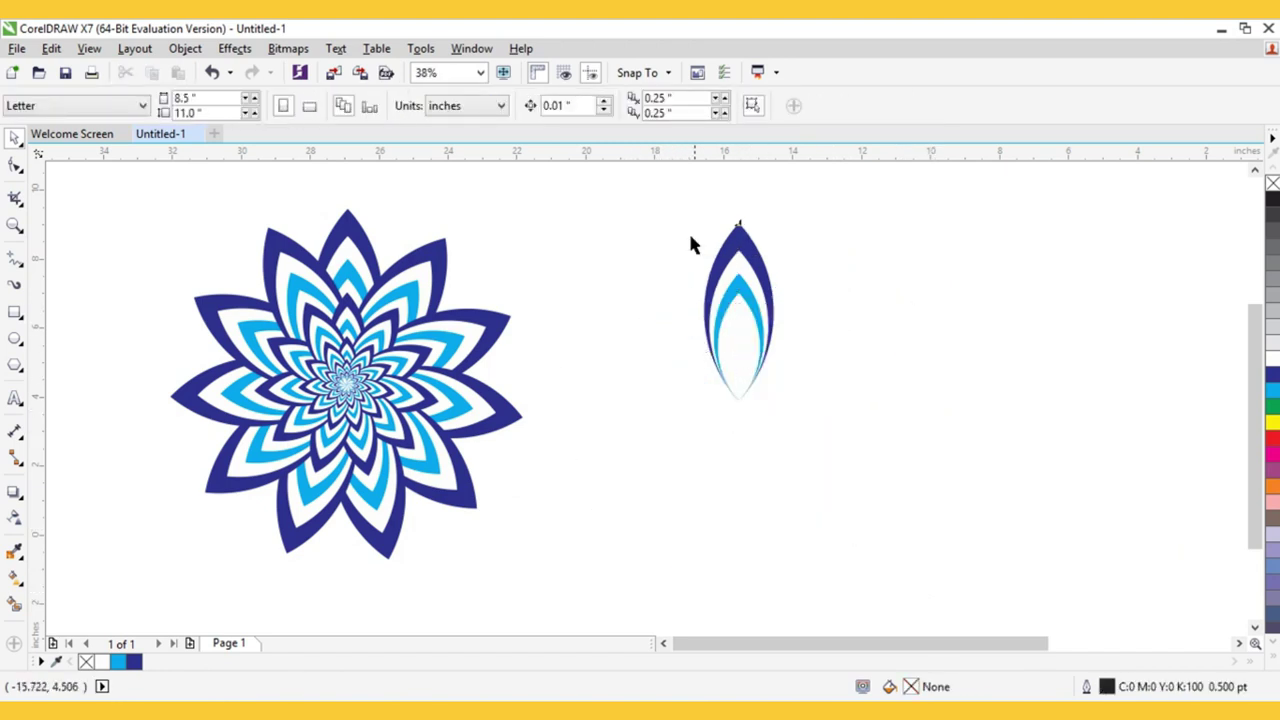
- Ungroup the remaining upright petal into its four separate leaf shapes
left_click(768, 320)
left_click(796, 274)
left_click_drag(640, 192, 800, 410)
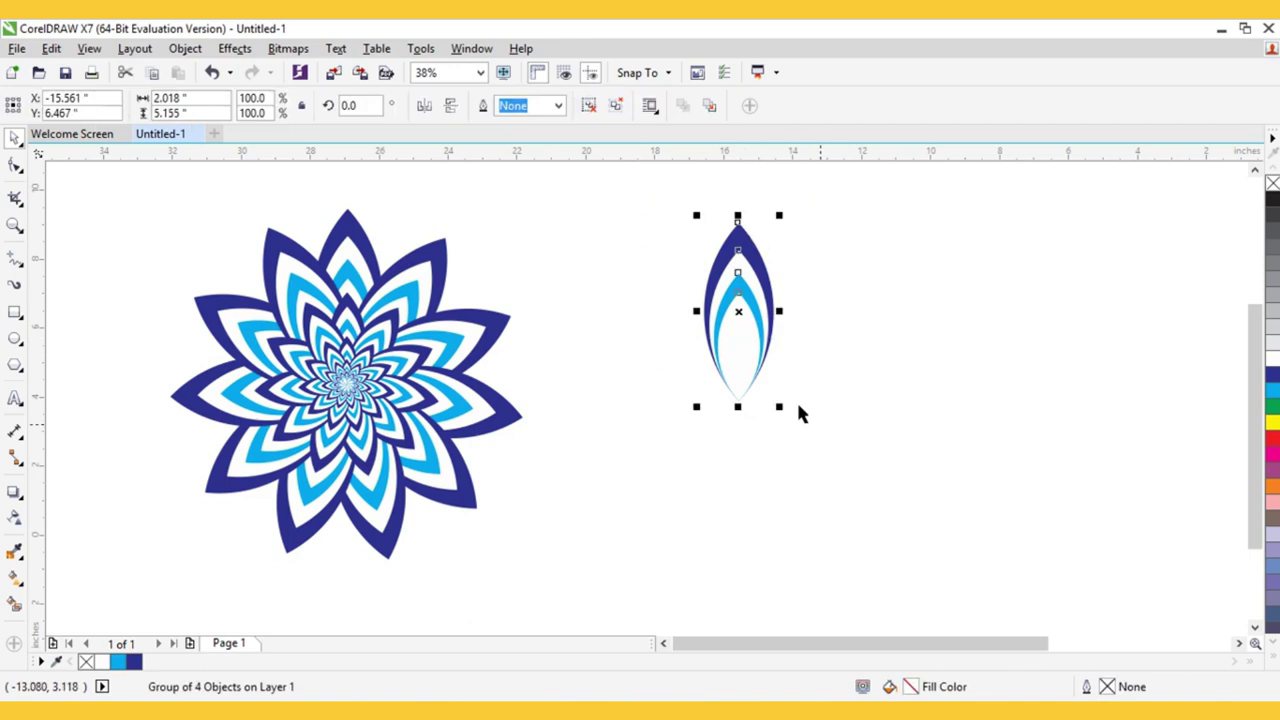
left_click(617, 107)
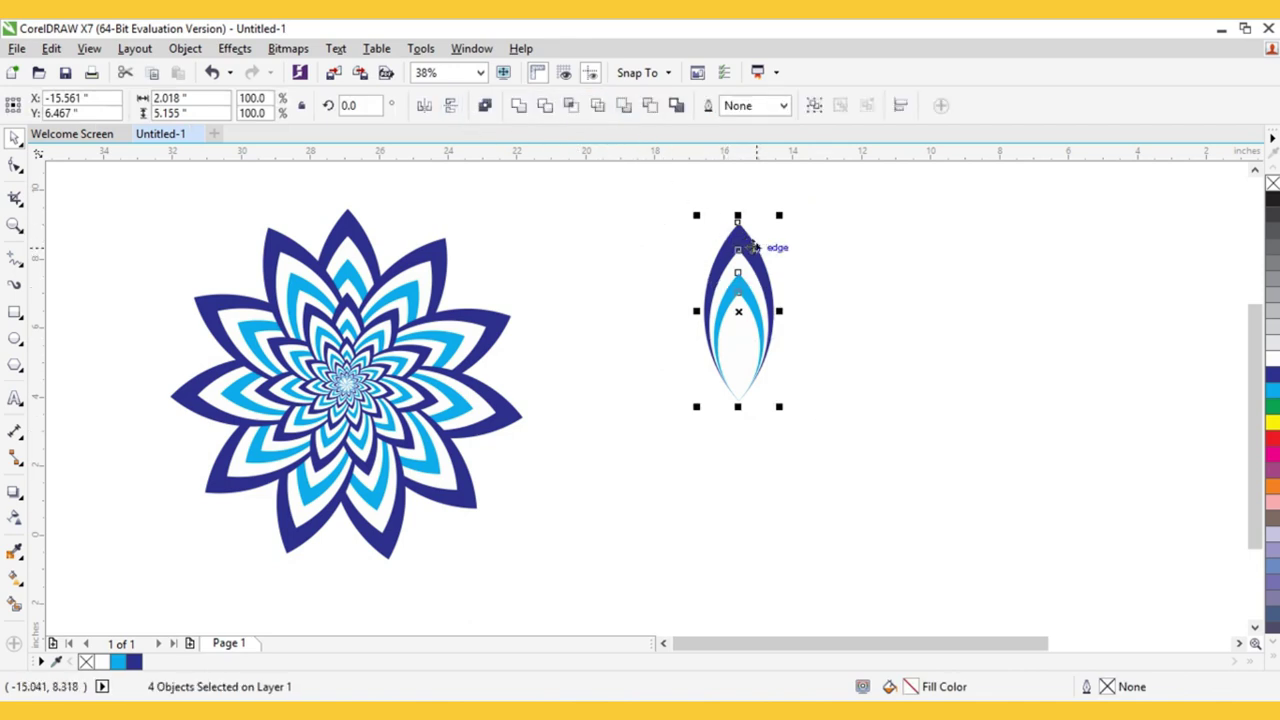
left_click(755, 256)
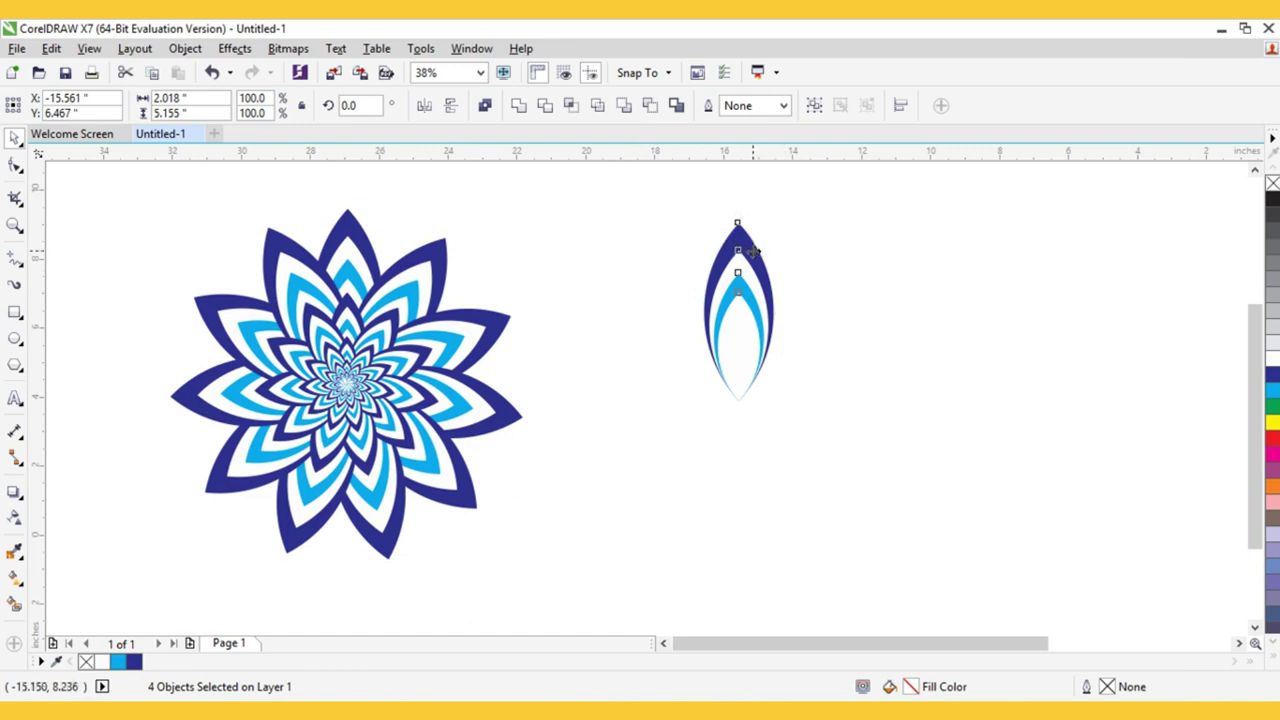
left_click(1272, 421)
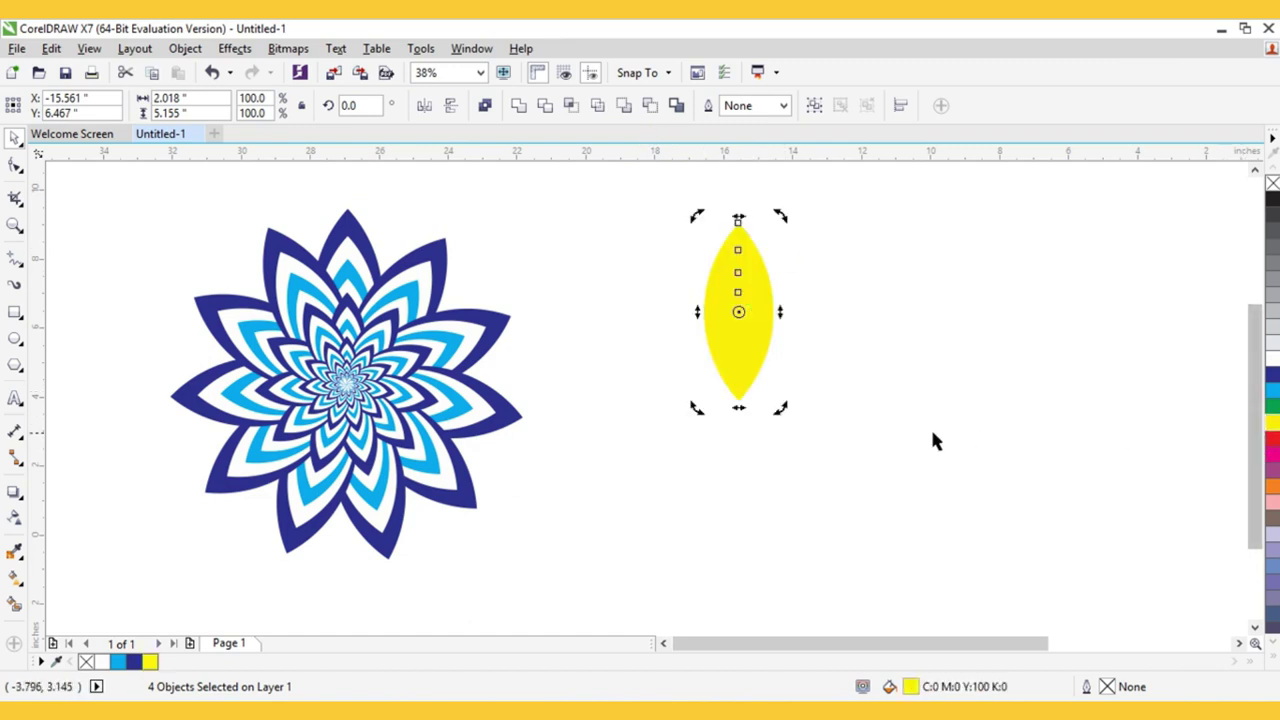
key("ctrl+z")
- Fill the petal's outermost dark blue leaf with yellow and its inner light blue leaf with red
left_click(884, 415)
left_click(743, 332)
left_click(758, 275)
left_click(1272, 422)
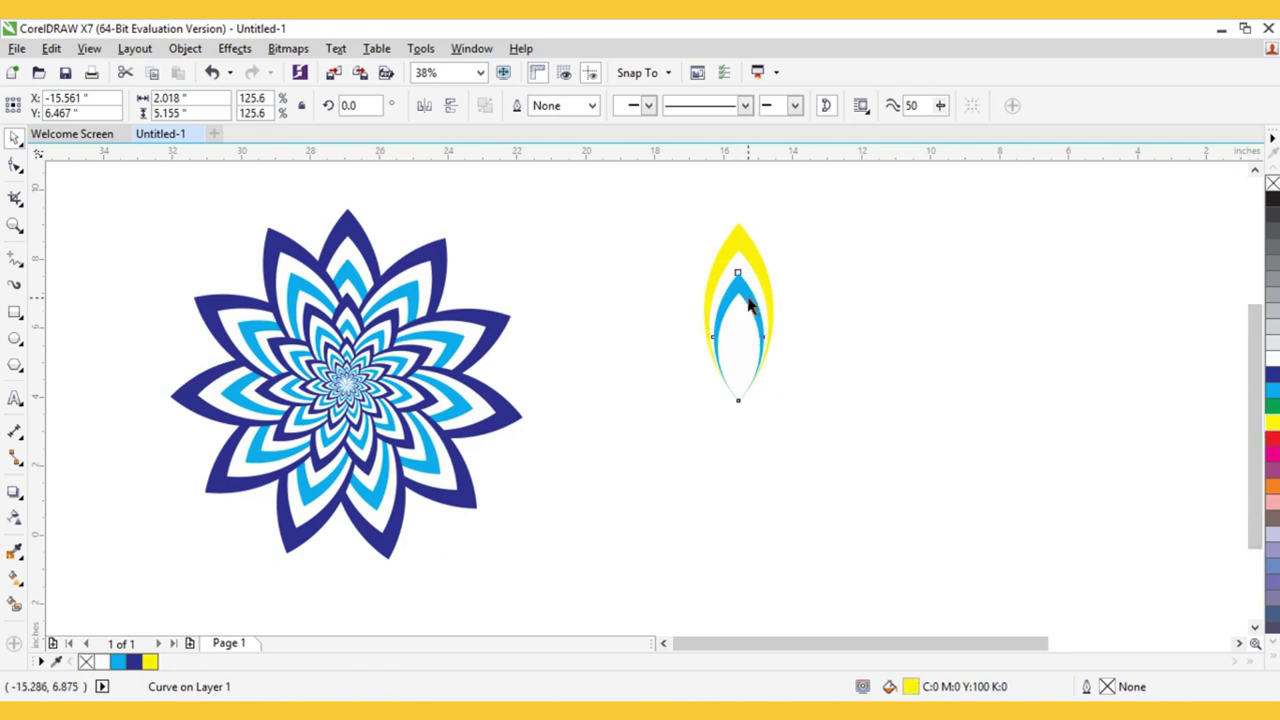
left_click(750, 305)
left_click(1272, 438)
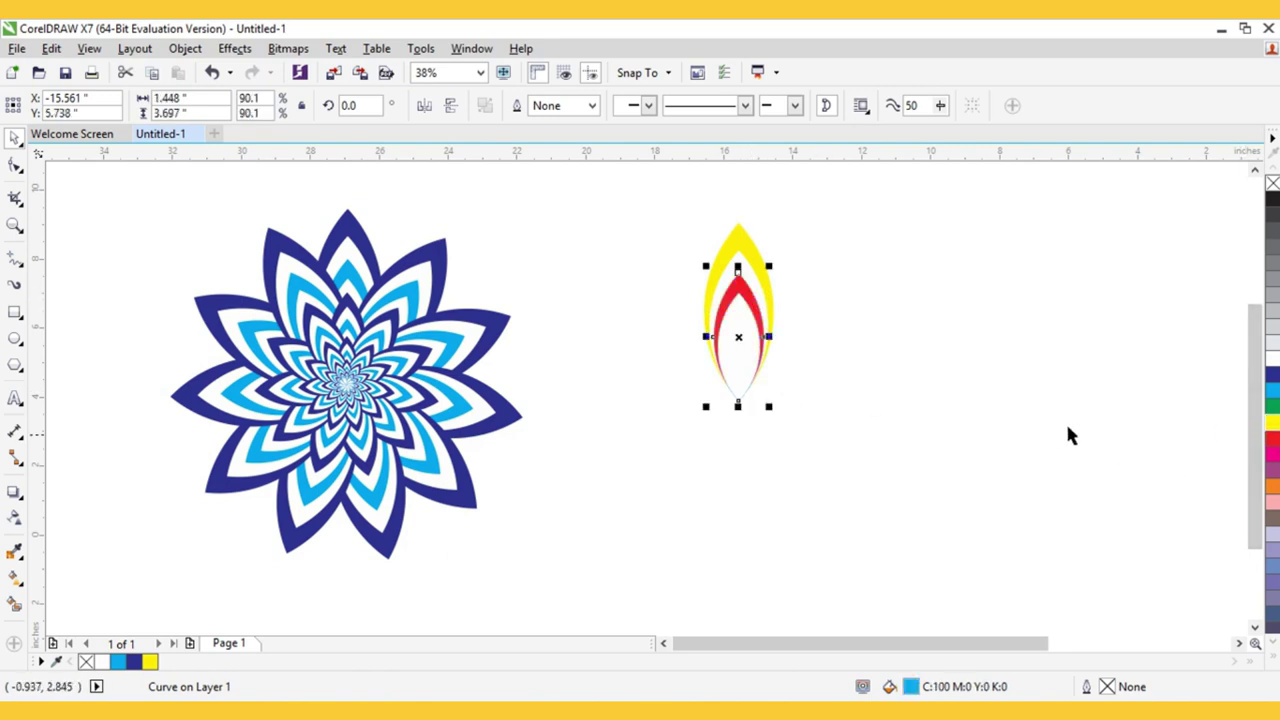
left_click(1067, 435)
- Group the four leaf shapes of the yellow and red petal and move its rotation centre to the bottom tip
left_click_drag(630, 184, 817, 424)
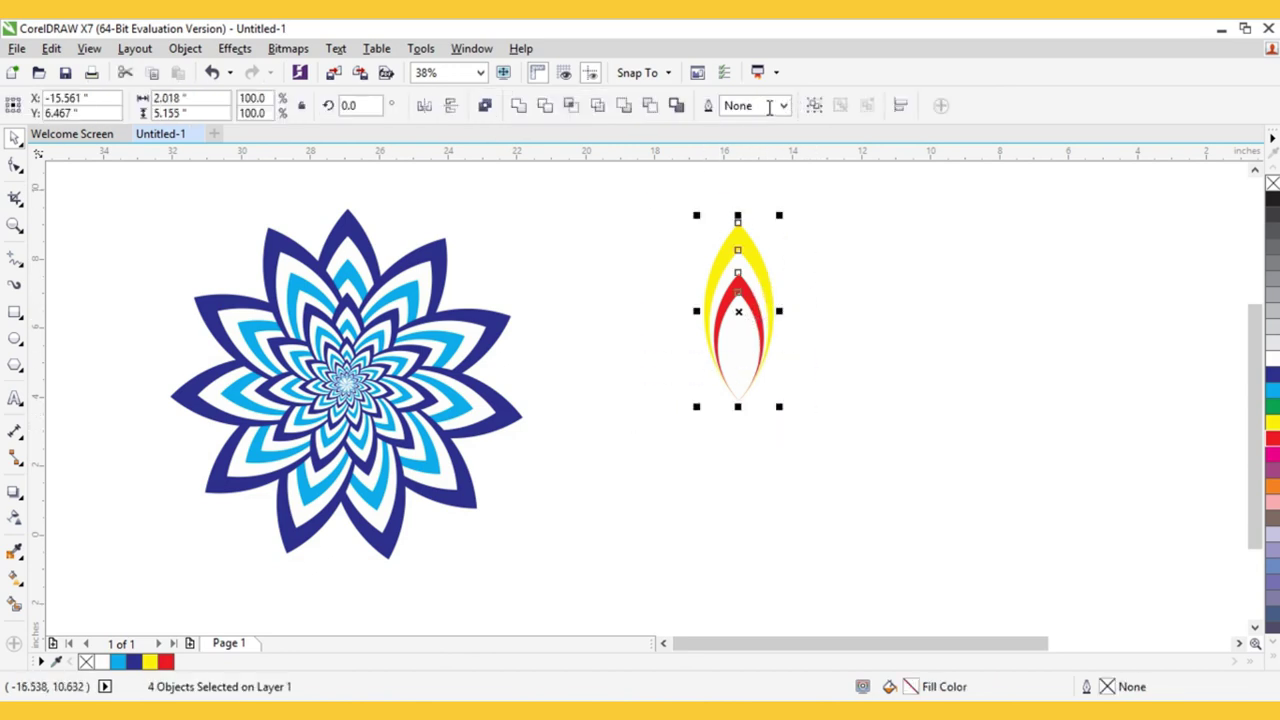
left_click(813, 106)
left_click(759, 263)
left_click_drag(738, 312, 739, 402)
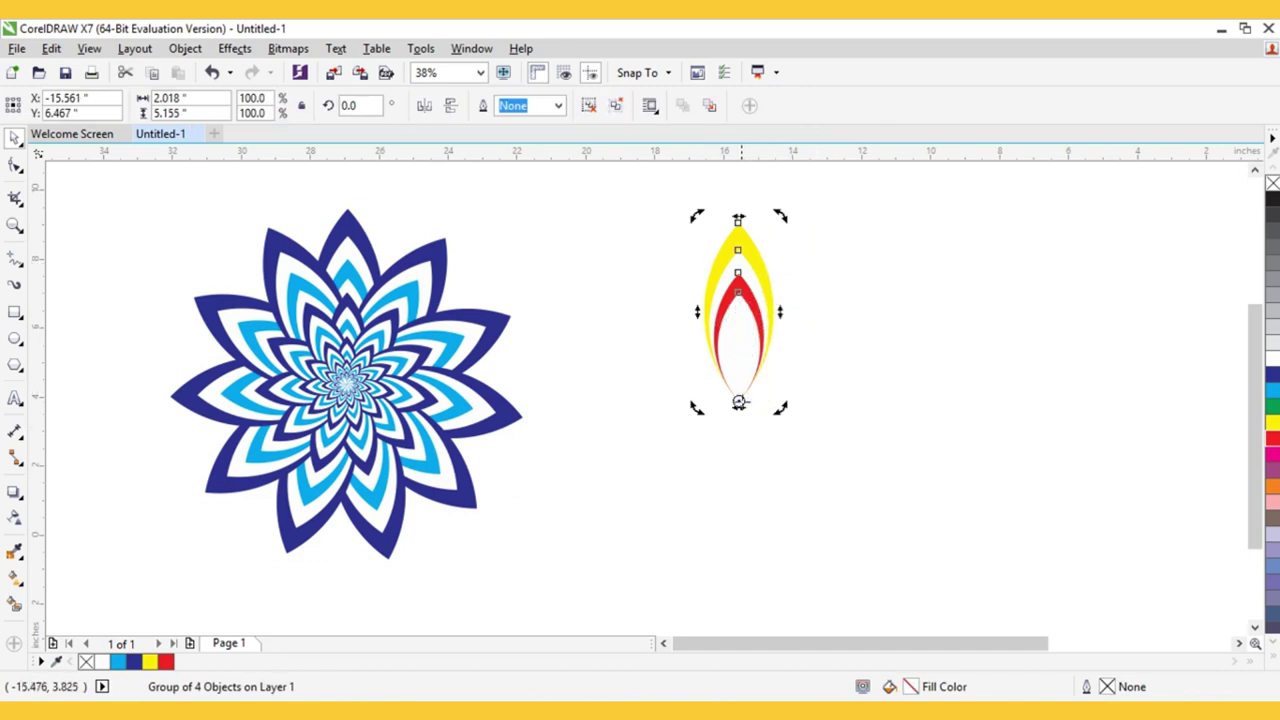
- Create a petal copy rotated about 32° clockwise around the bottom tip and repeat it until eleven petals complete the flower
left_click_drag(784, 216, 848, 277)
left_click_drag(853, 285, 854, 284)
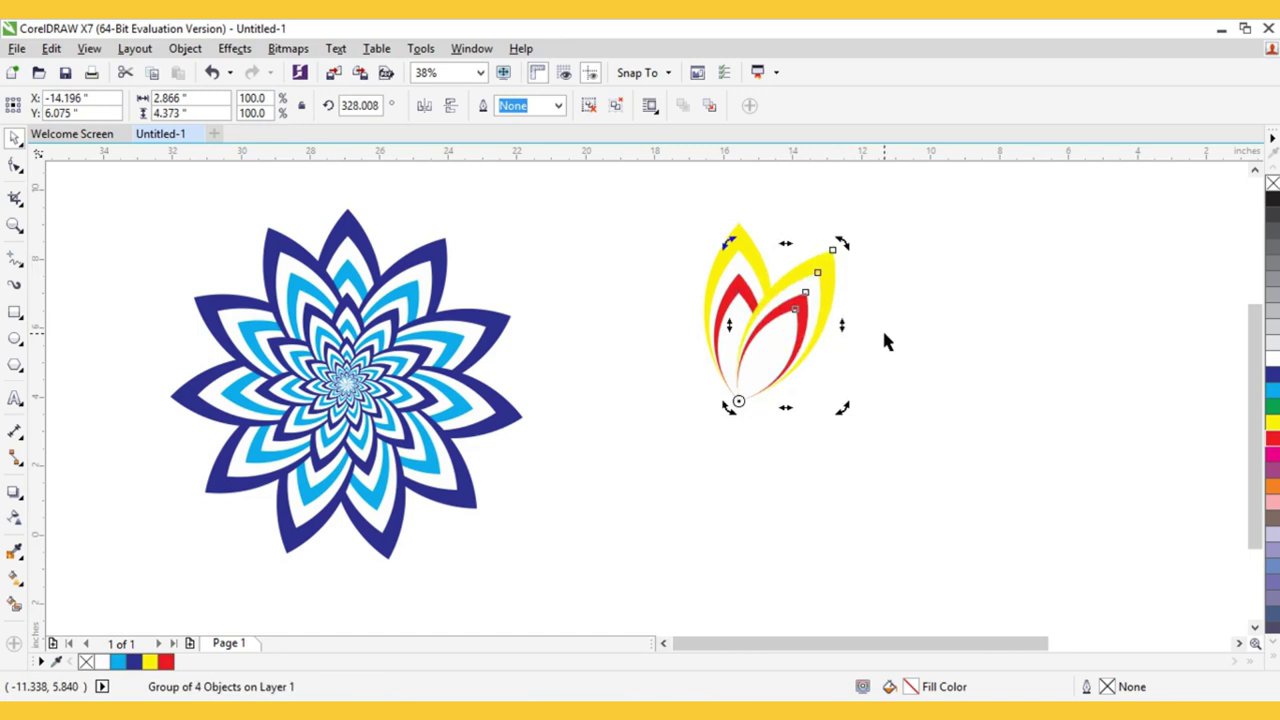
key("ctrl+r")
key("ctrl+r")
key("ctrl+r")
key("ctrl+r")
key("ctrl+r")
key("ctrl+r")
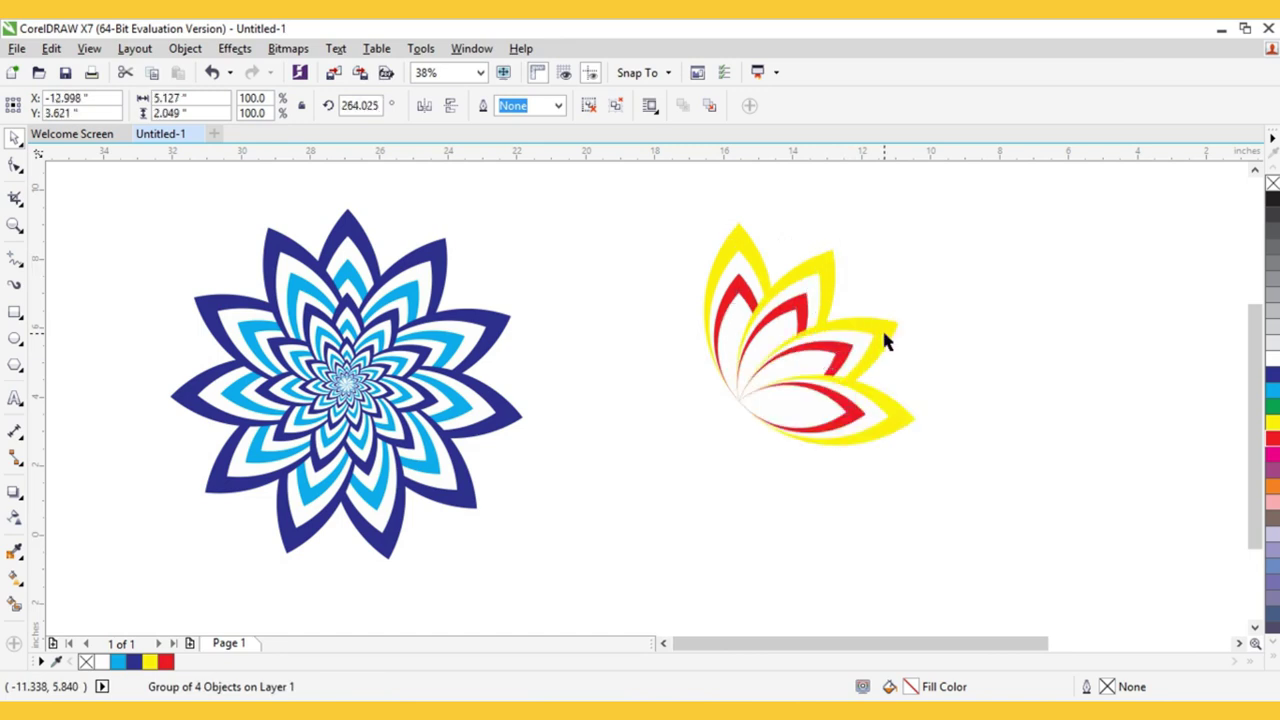
key("ctrl+r")
key("ctrl+r")
key("ctrl+r")
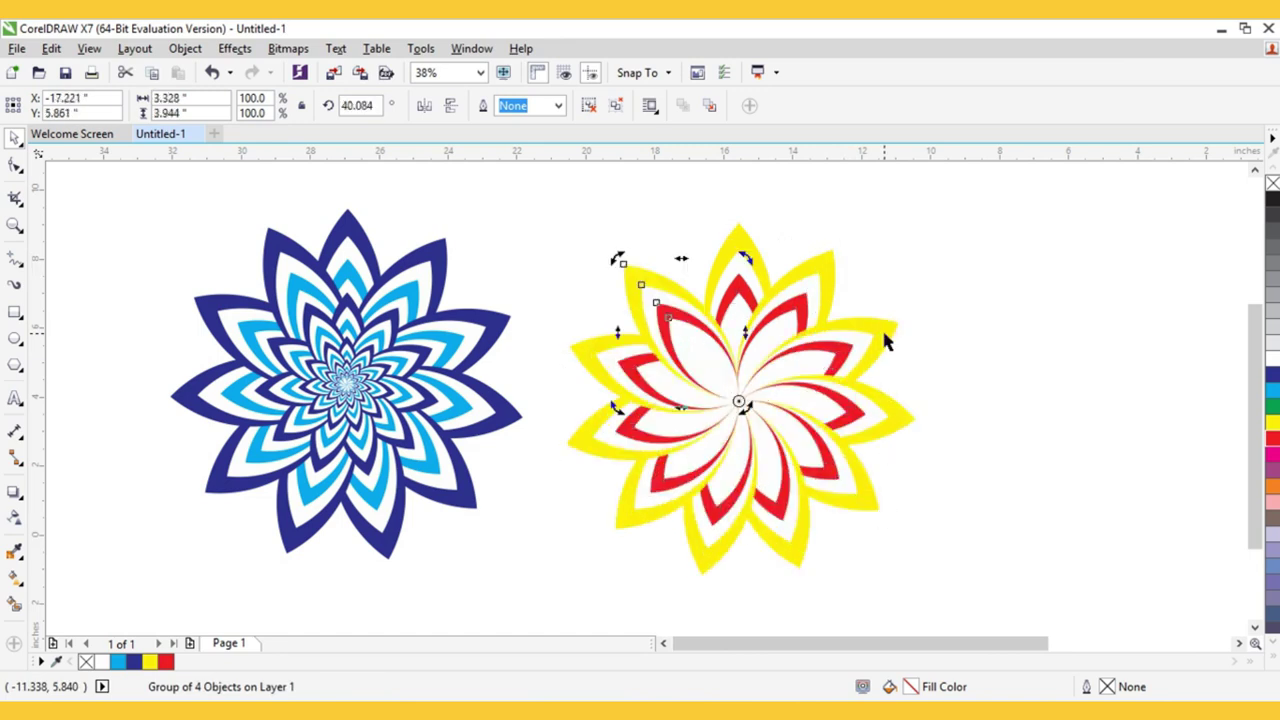
left_click(915, 325)
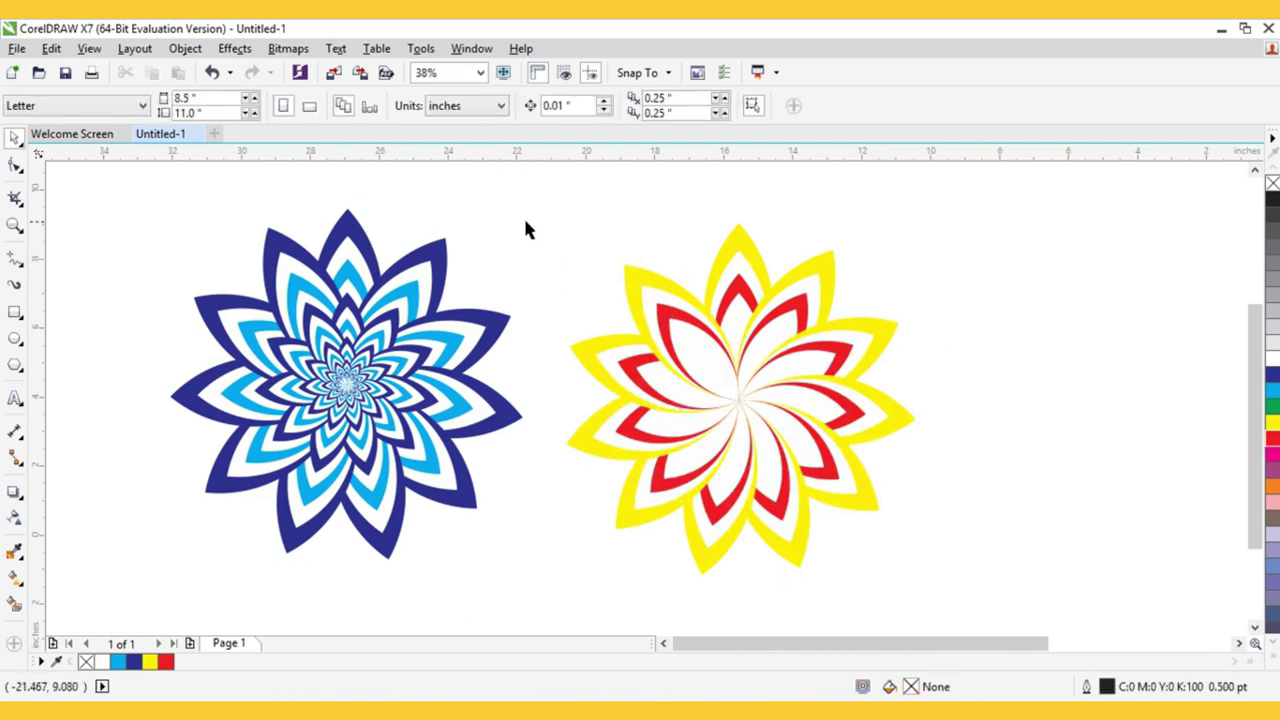
- Create a concentric copy of all eleven yellow and red petals scaled to about 54% and repeat it towards the centre
left_click_drag(506, 210, 981, 613)
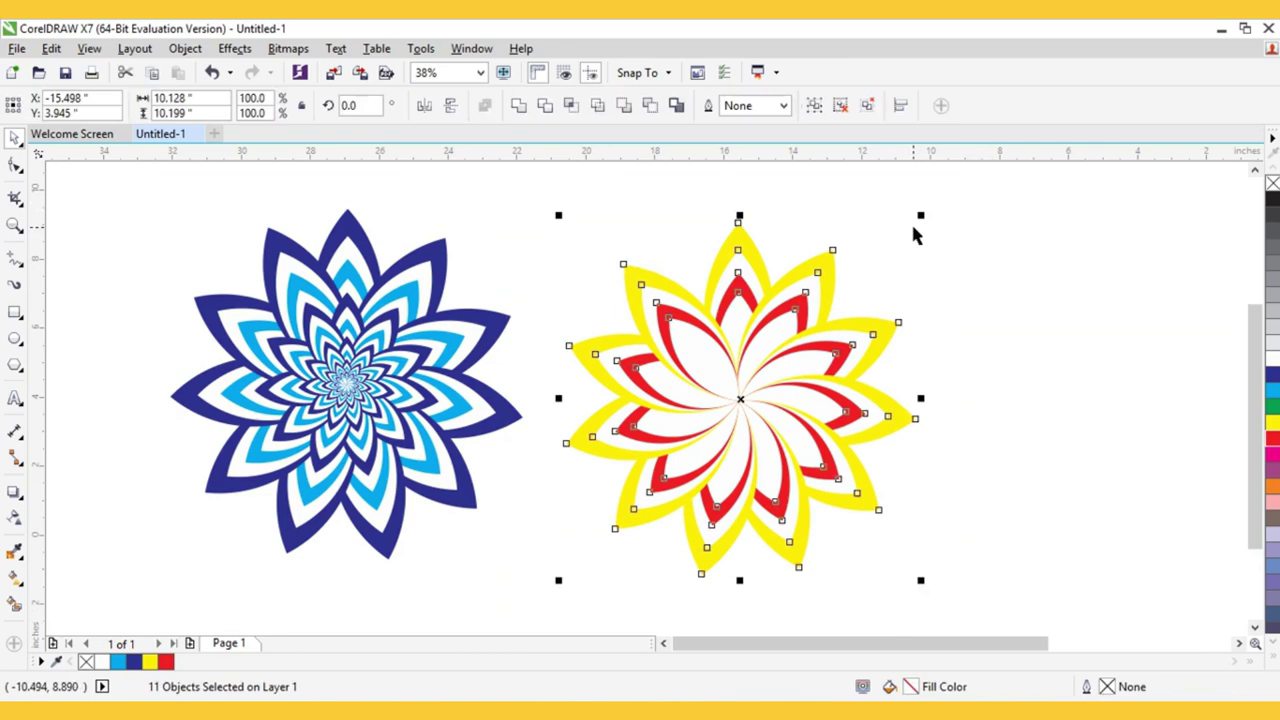
left_click_drag(921, 214, 888, 288)
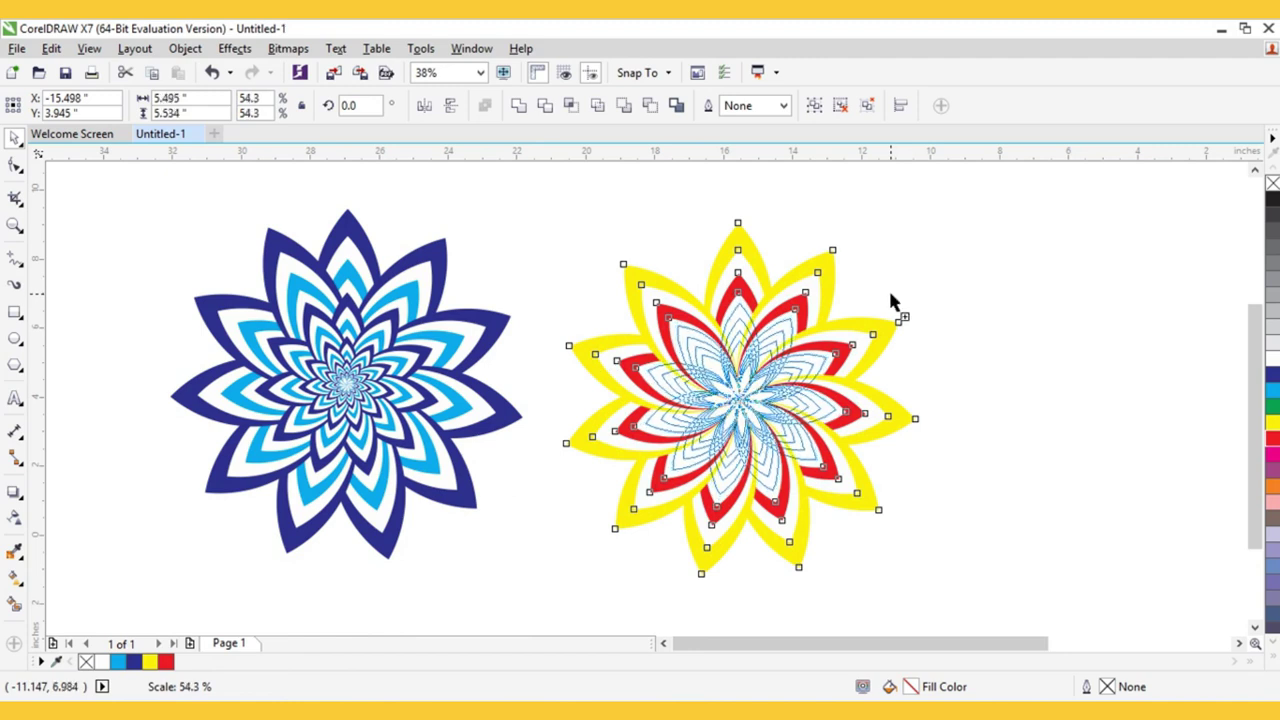
left_click(955, 313)
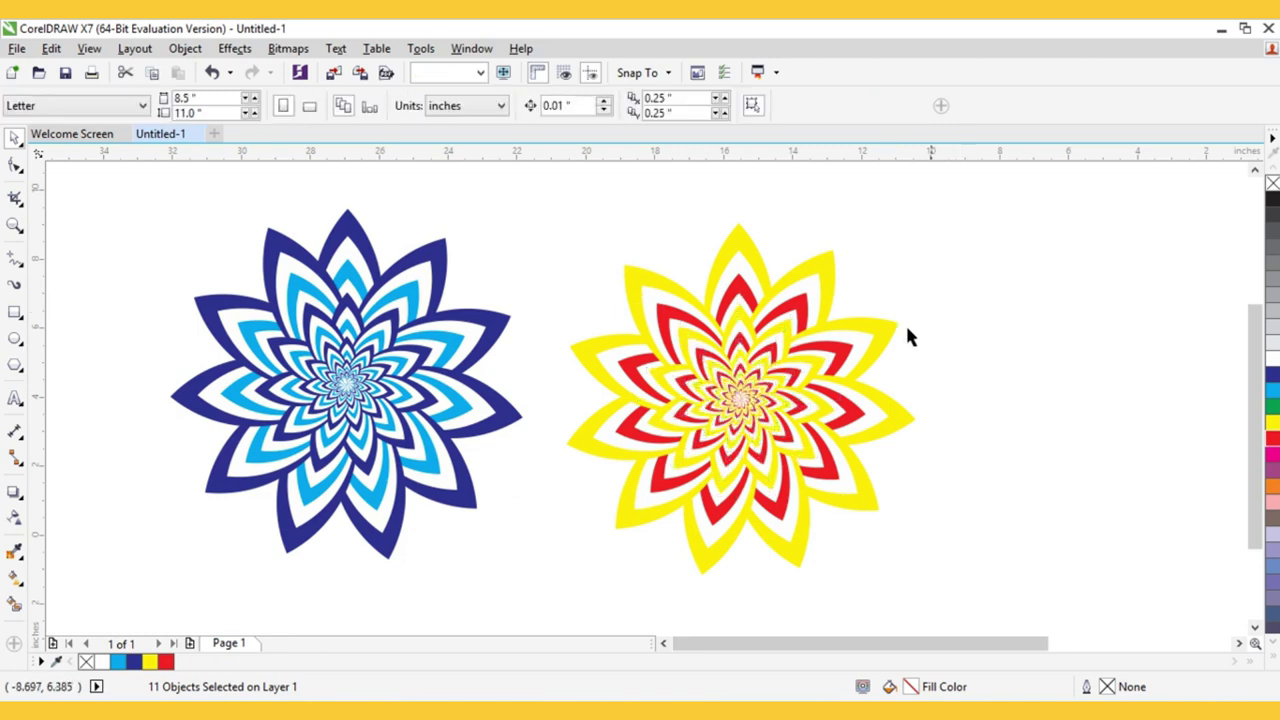
left_click(663, 643)
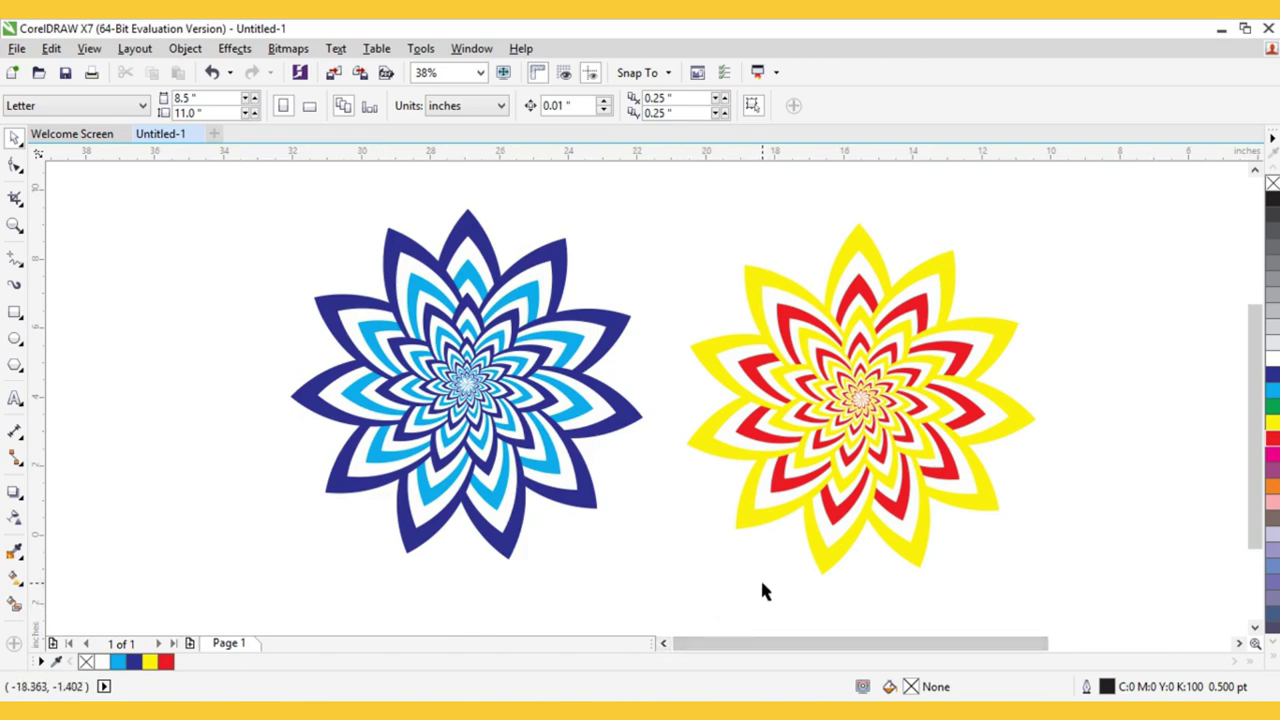